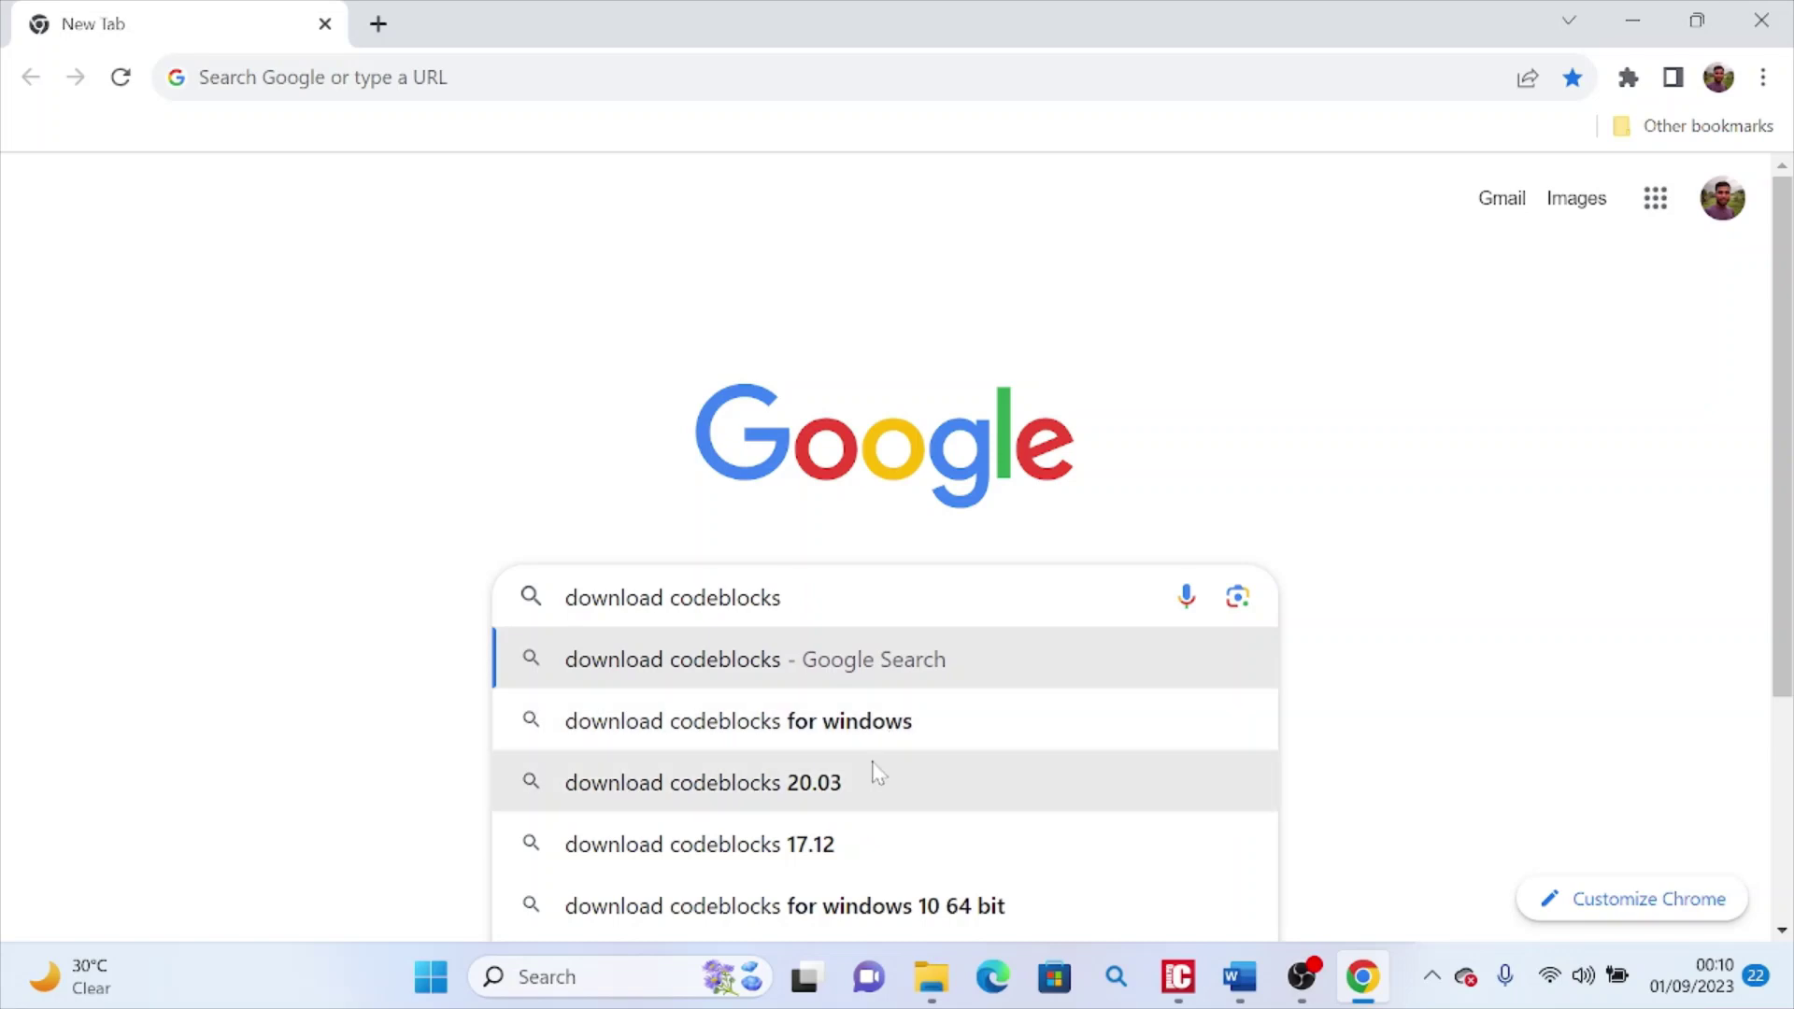
Find the Code::Blocks 20.03 binary releases page and download codeblocks-20.03mingw-setup.exe from Sourceforge.net.
{"action": "left_click", "coordinate": [872, 782]}
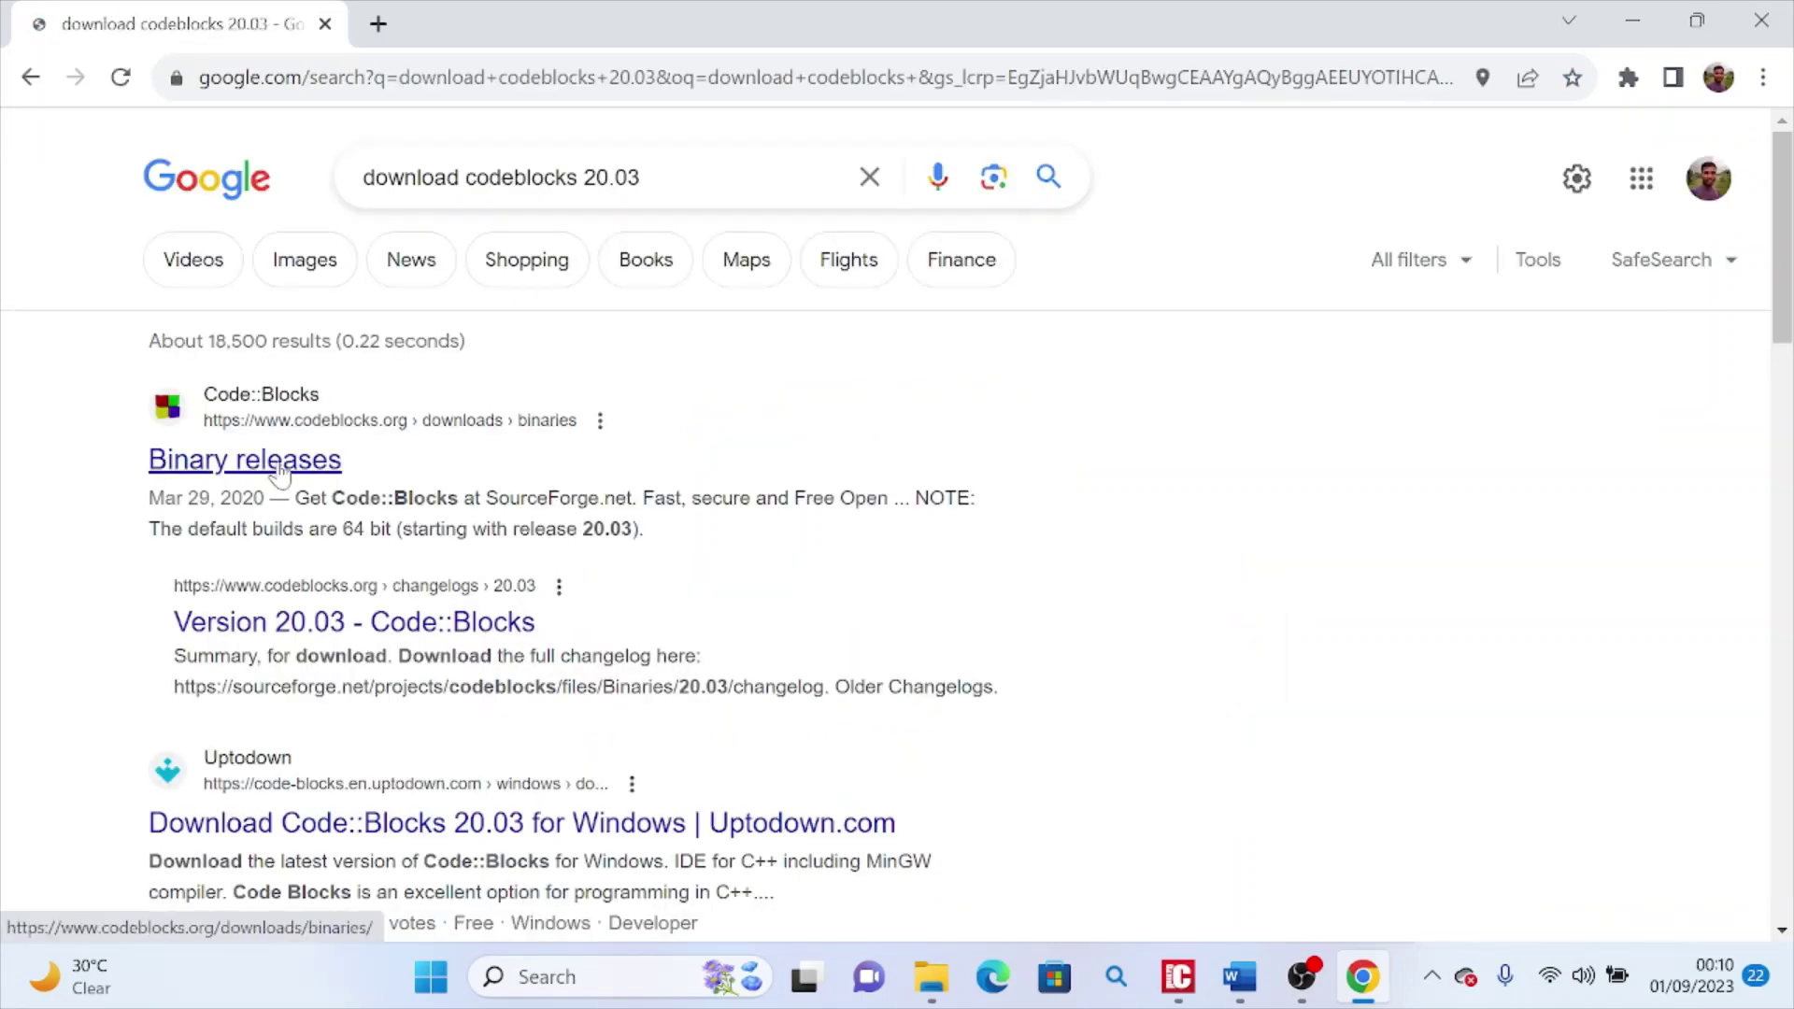
{"action": "left_click", "coordinate": [279, 461]}
{"action": "scroll", "coordinate": [687, 463], "scroll_direction": "down", "scroll_amount": 1}
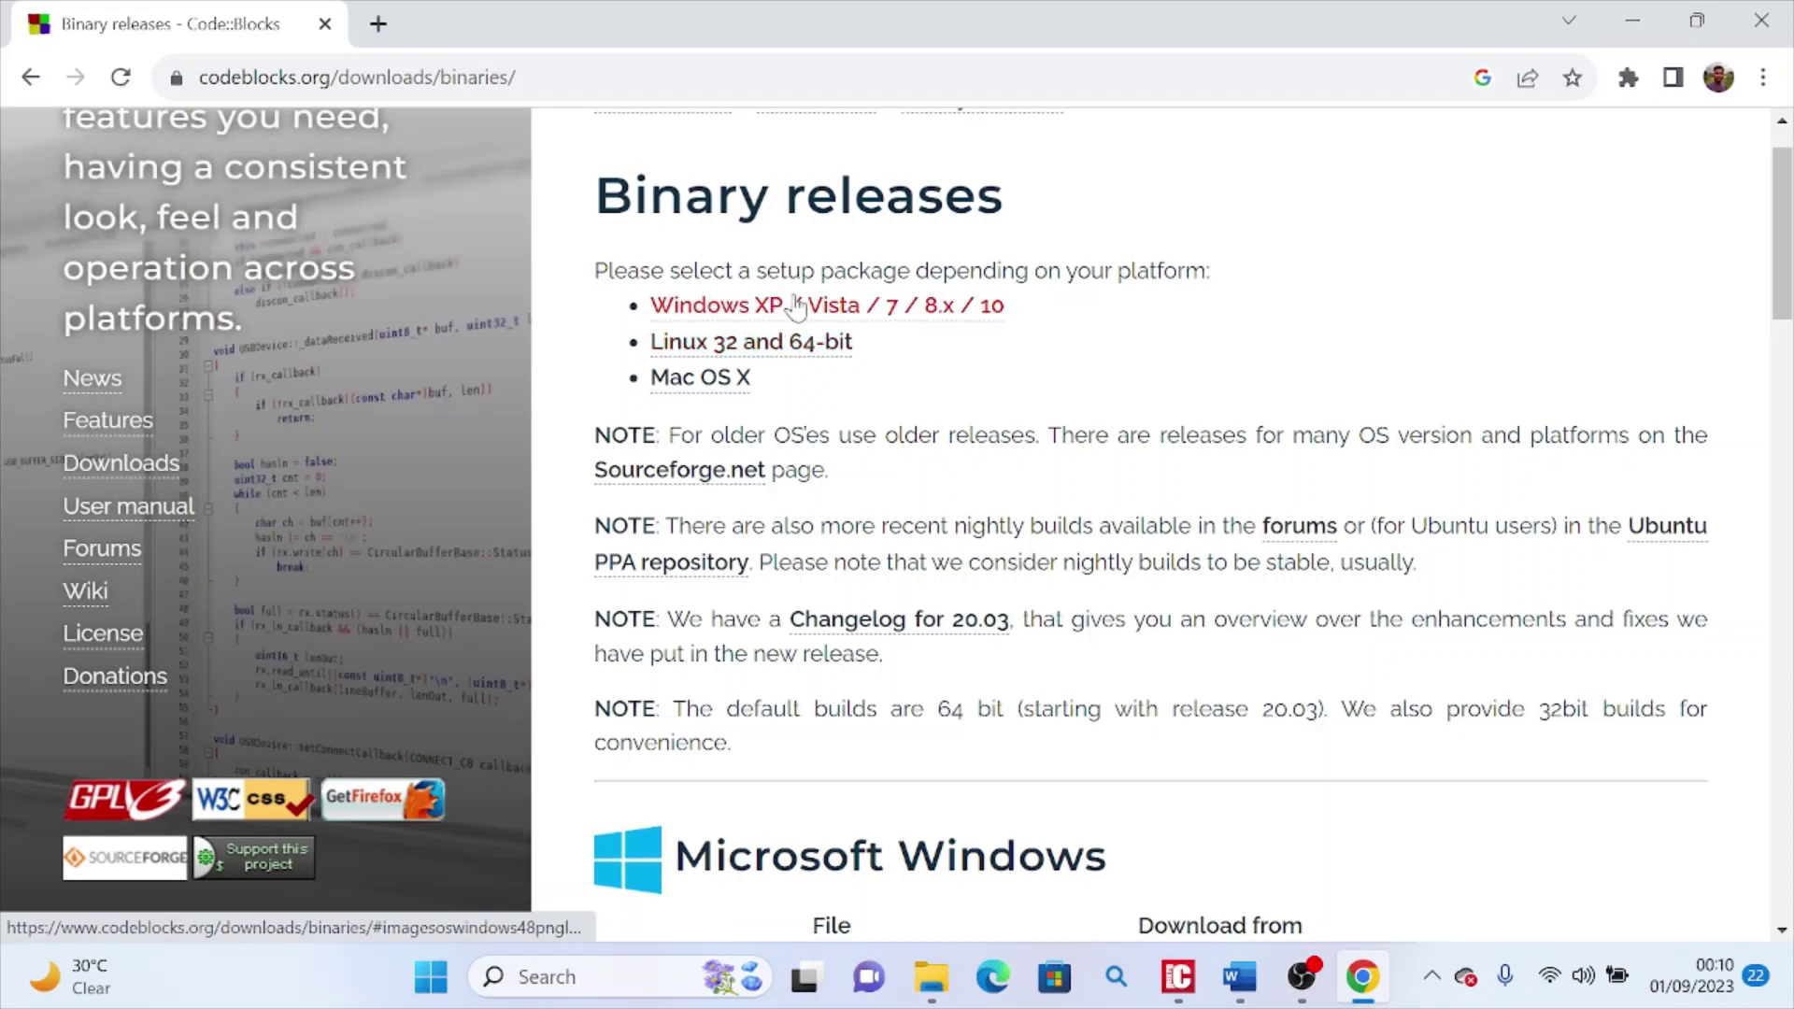
{"action": "scroll", "coordinate": [820, 301], "scroll_direction": "down", "scroll_amount": 5}
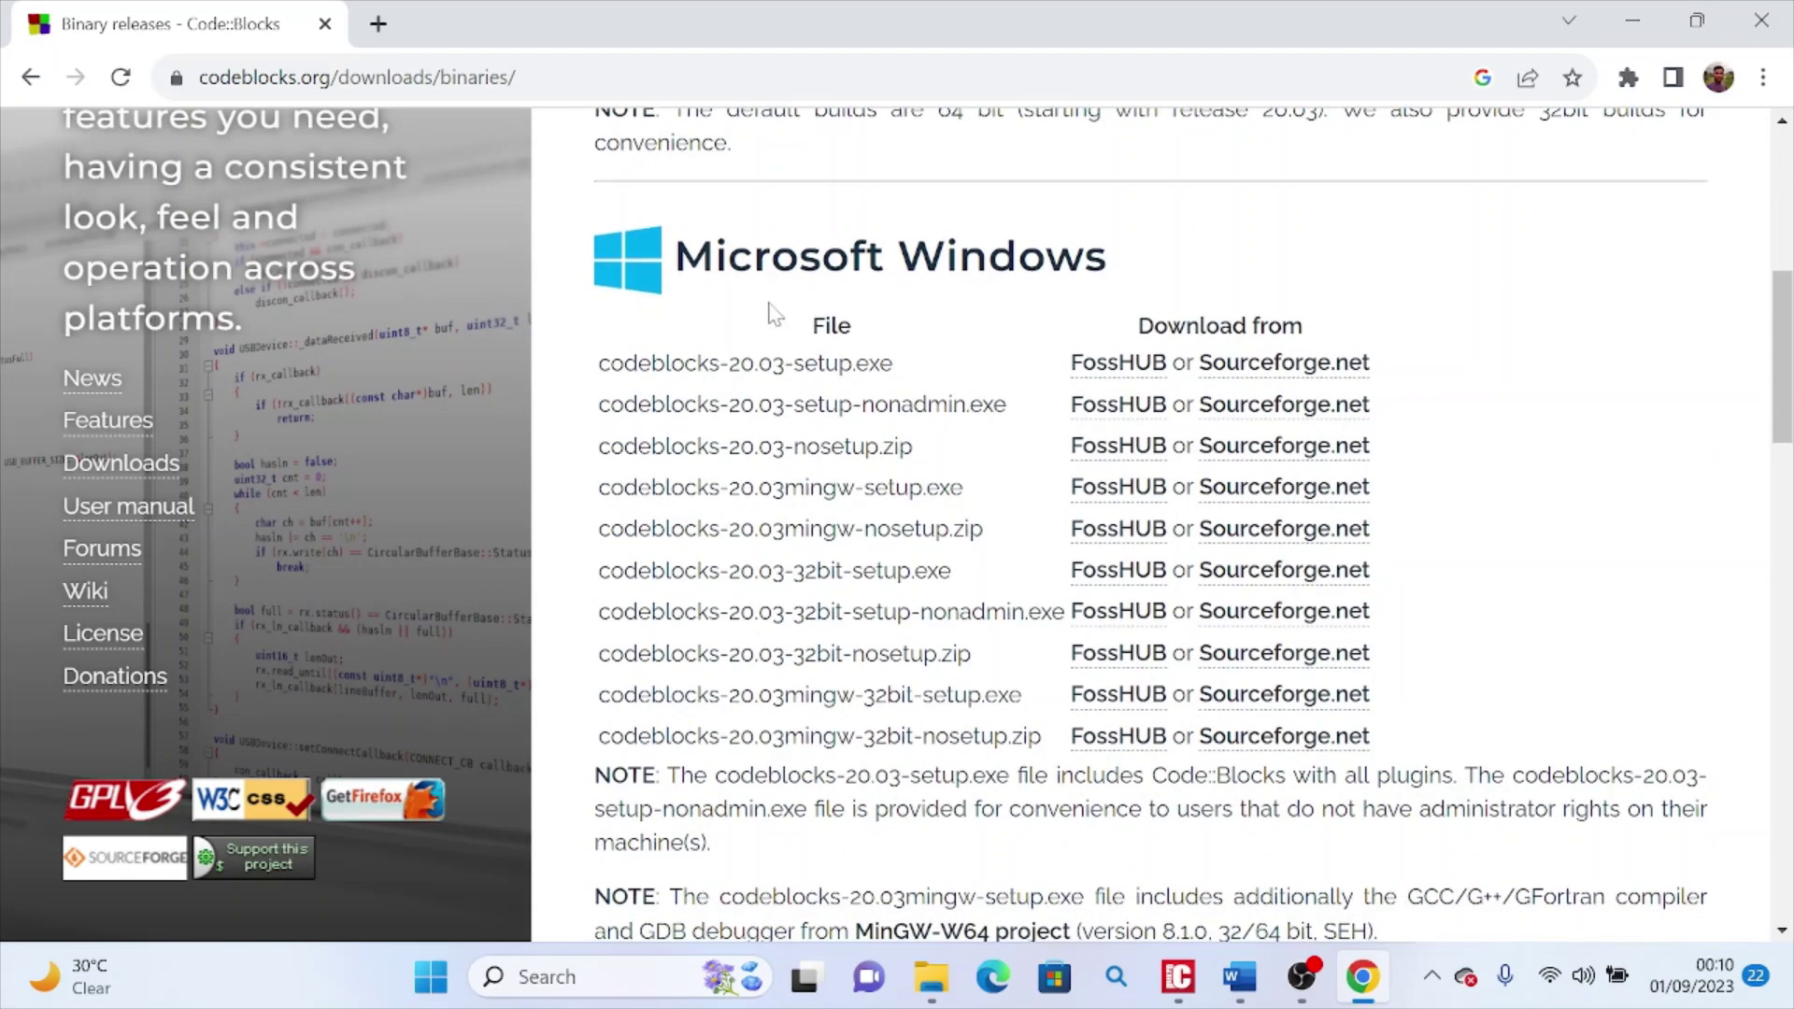
{"action": "left_click", "coordinate": [1320, 488]}
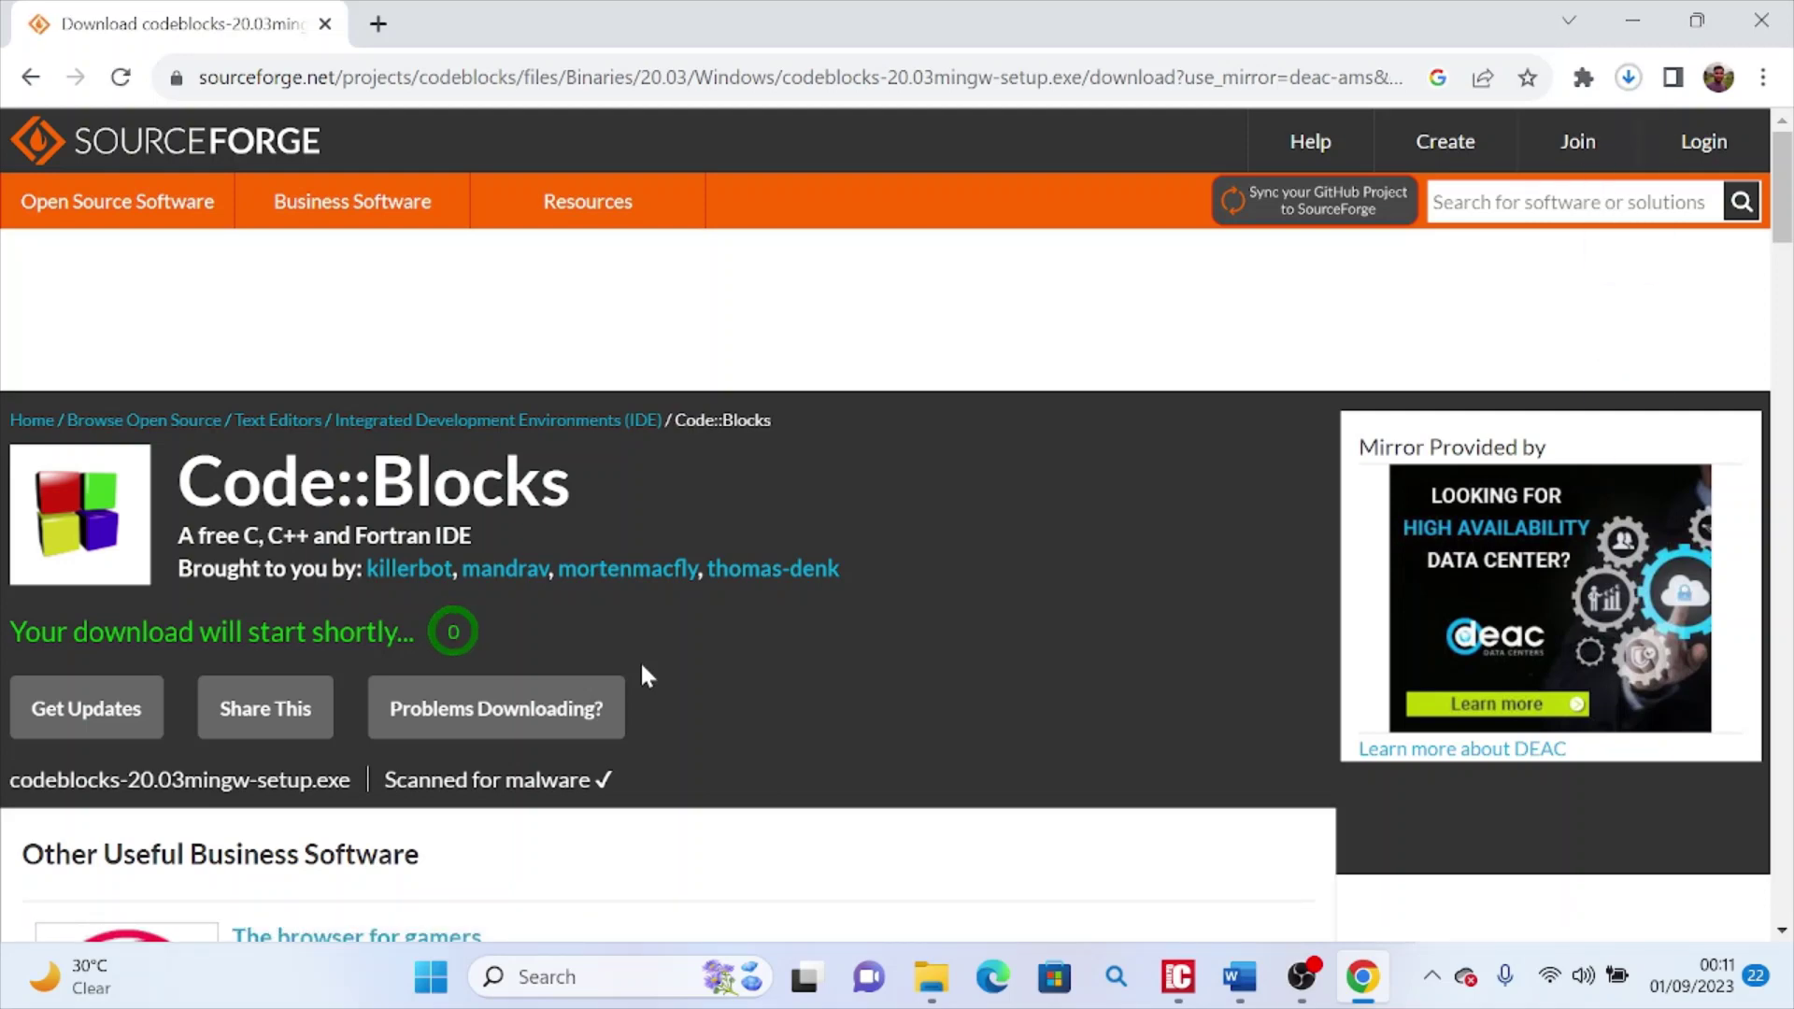
Check the installer's progress in the browser's download list and minimize the browser.
{"action": "left_click", "coordinate": [1763, 78]}
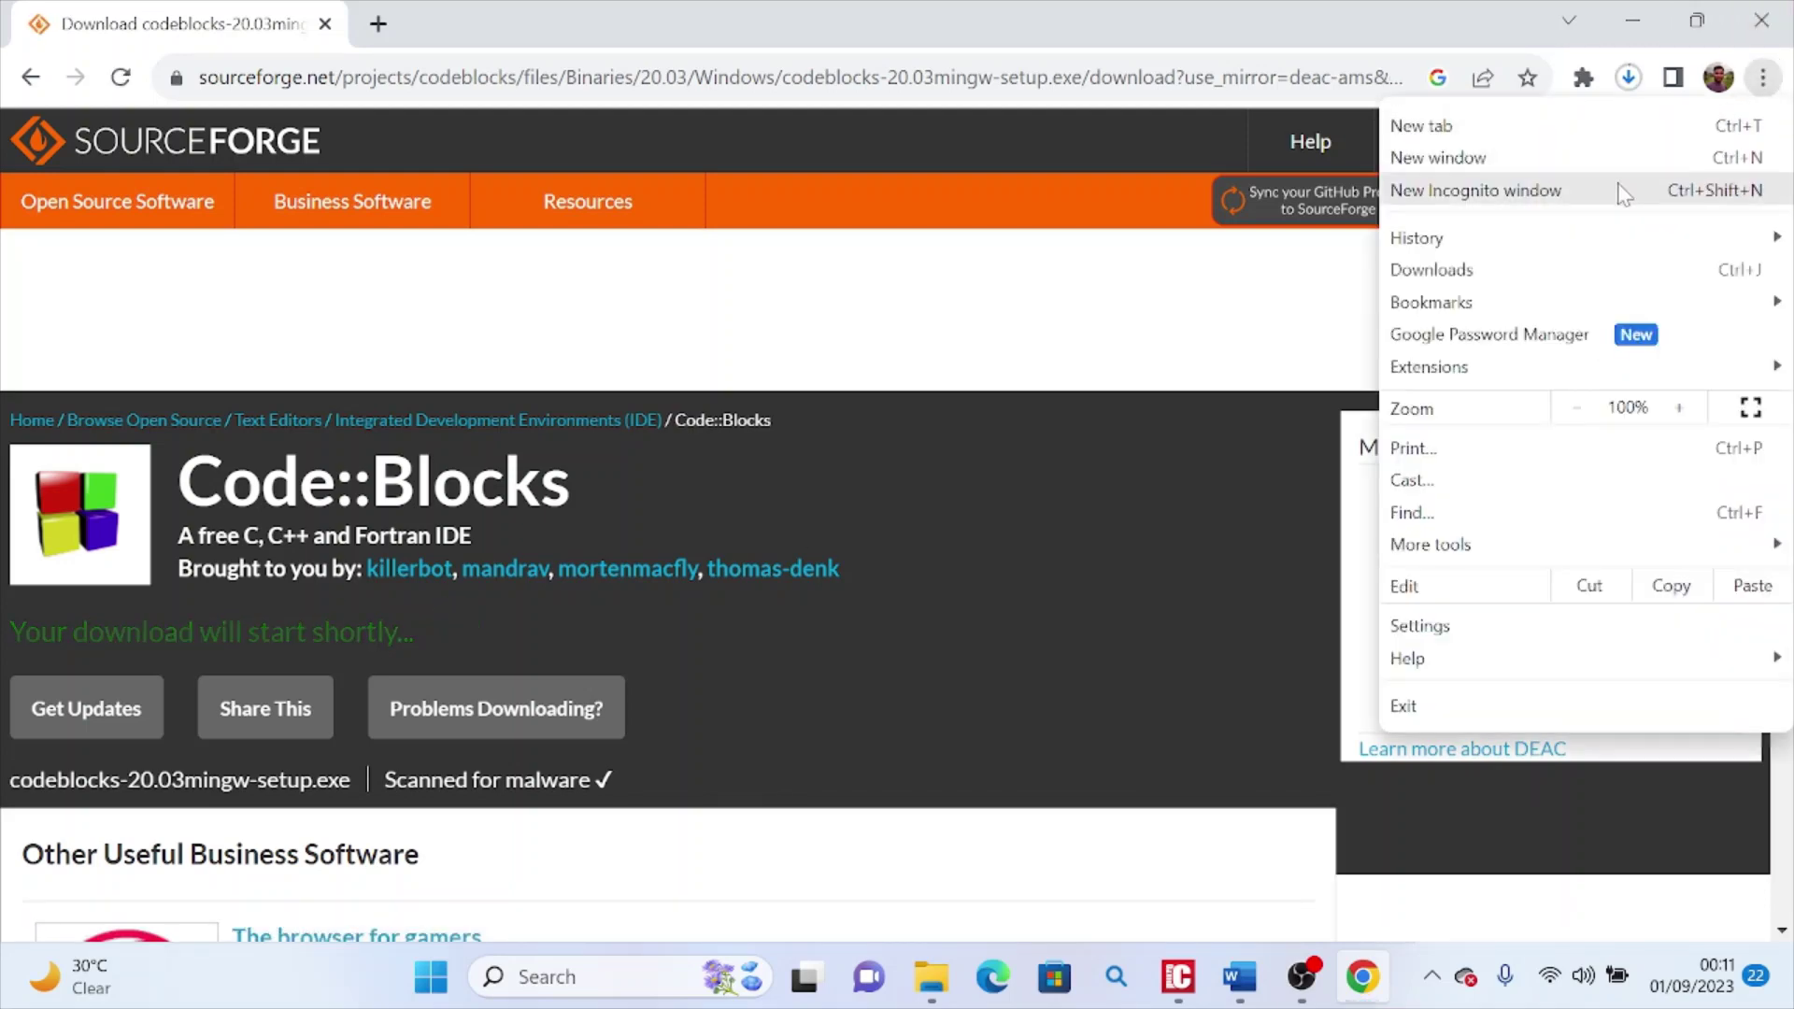
{"action": "left_click", "coordinate": [1504, 276]}
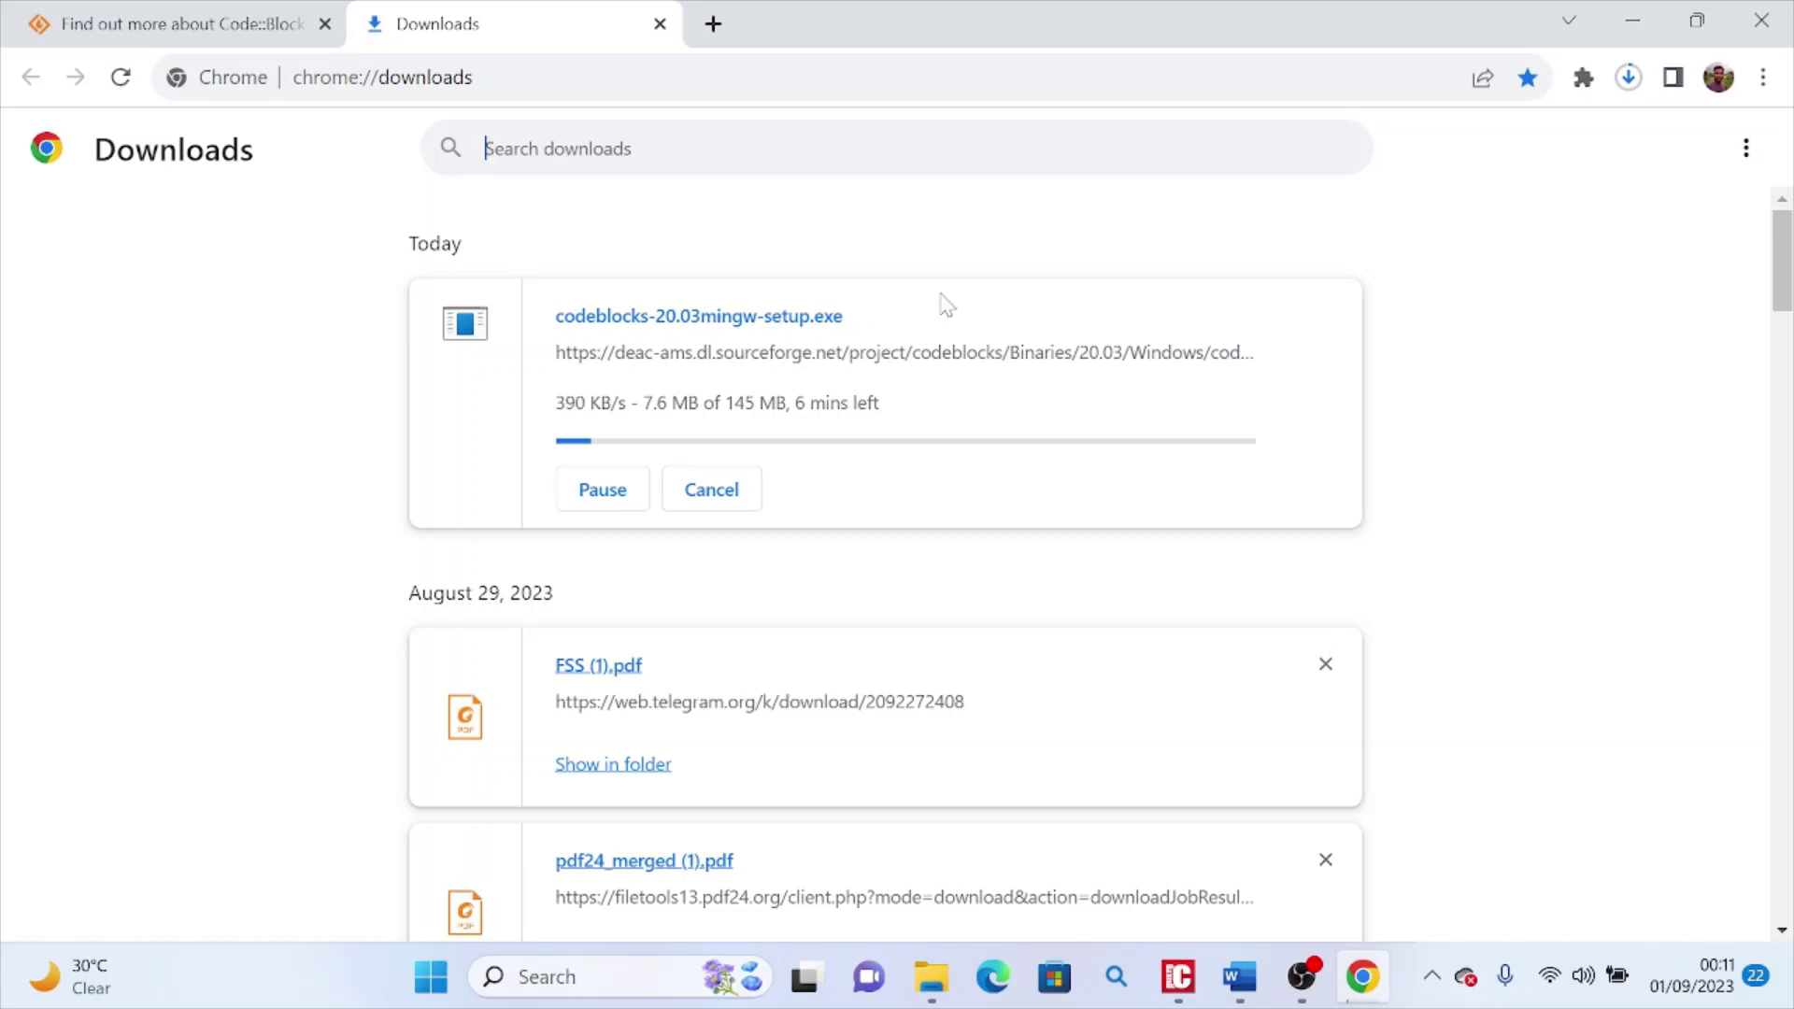
{"action": "left_click", "coordinate": [1652, 9]}
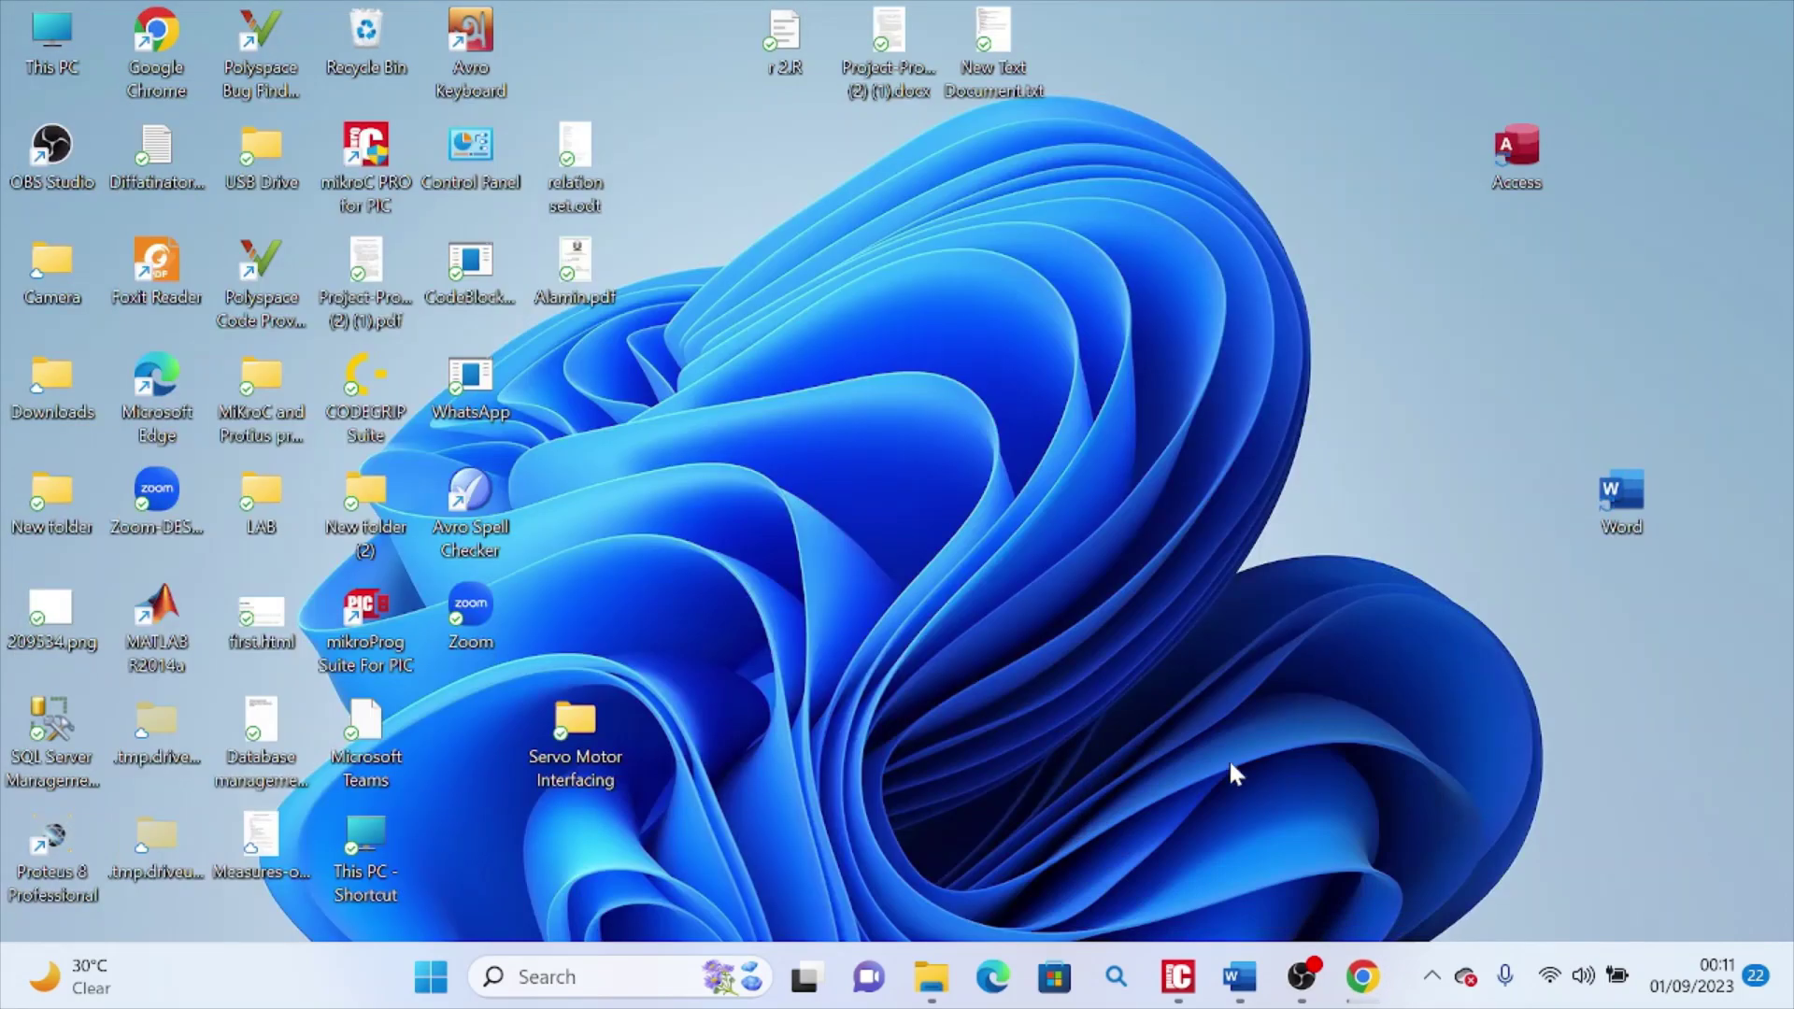
Run codeblocks-20.03mingw-setup.exe from the Software folder on drive F: and proceed to the license agreement.
{"action": "mouse_move", "coordinate": [926, 996]}
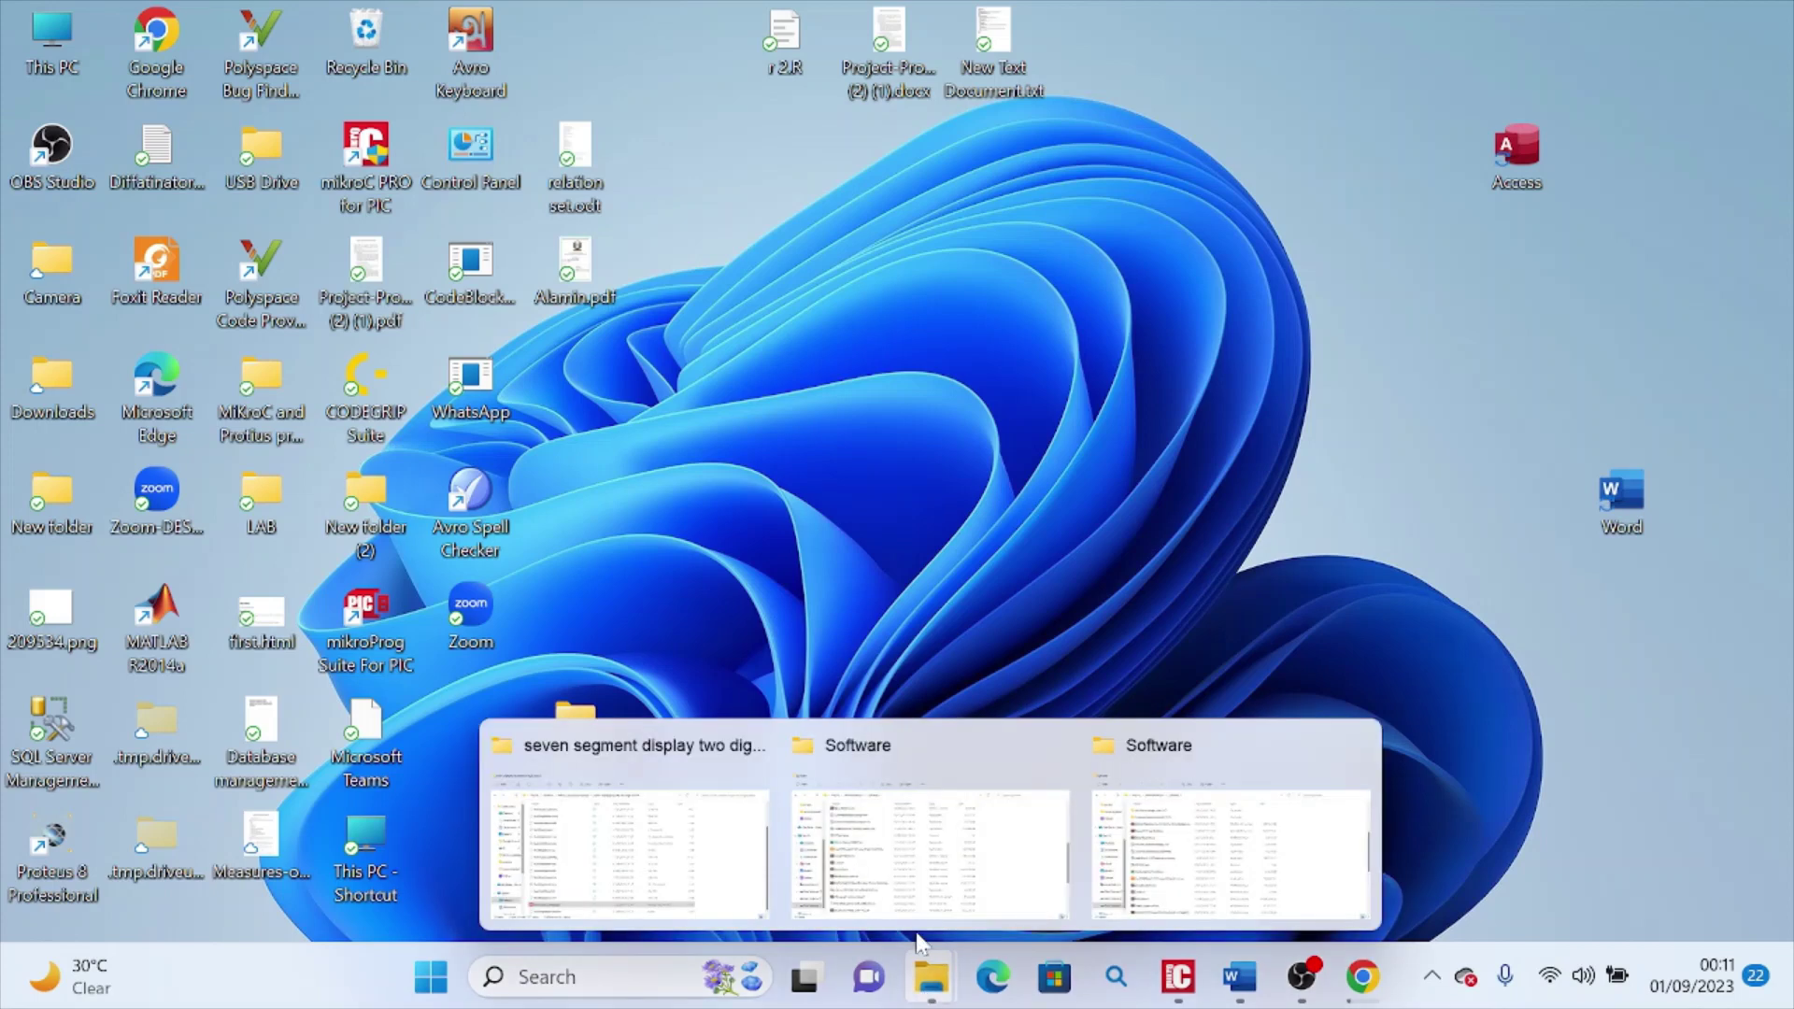
{"action": "left_click", "coordinate": [921, 888]}
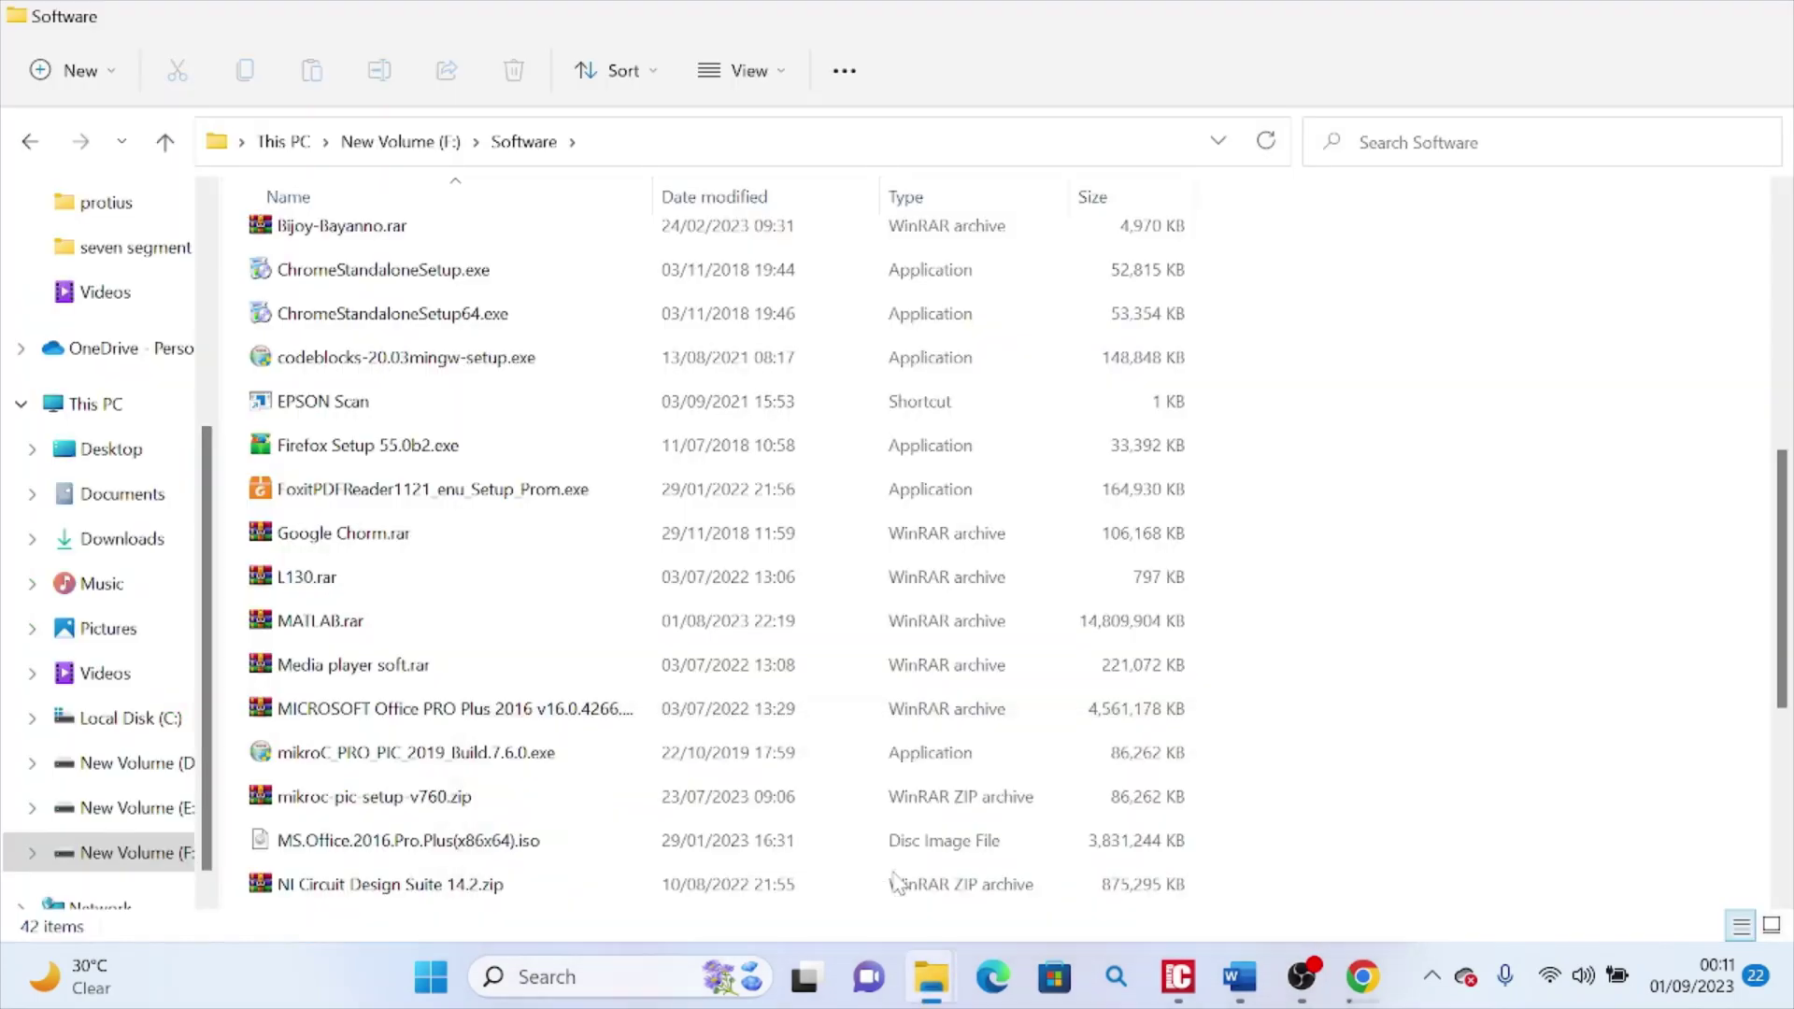
{"action": "double_click", "coordinate": [442, 364]}
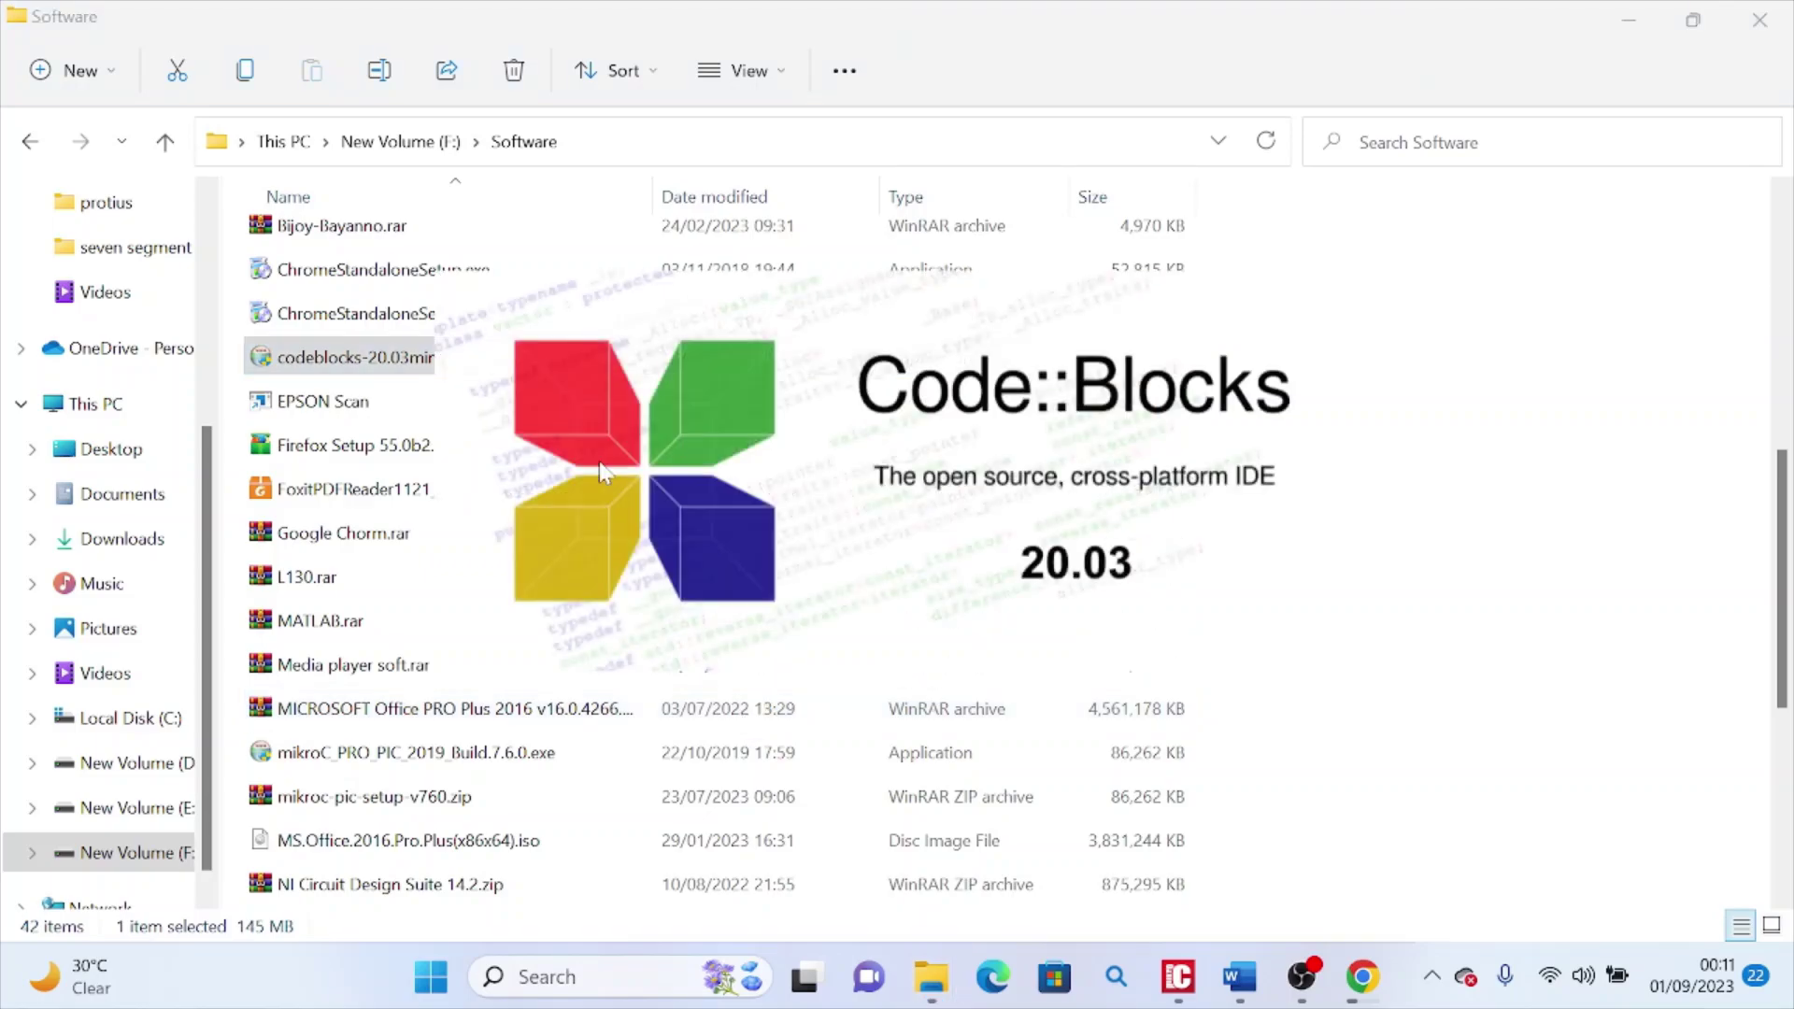
{"action": "left_click", "coordinate": [1068, 716]}
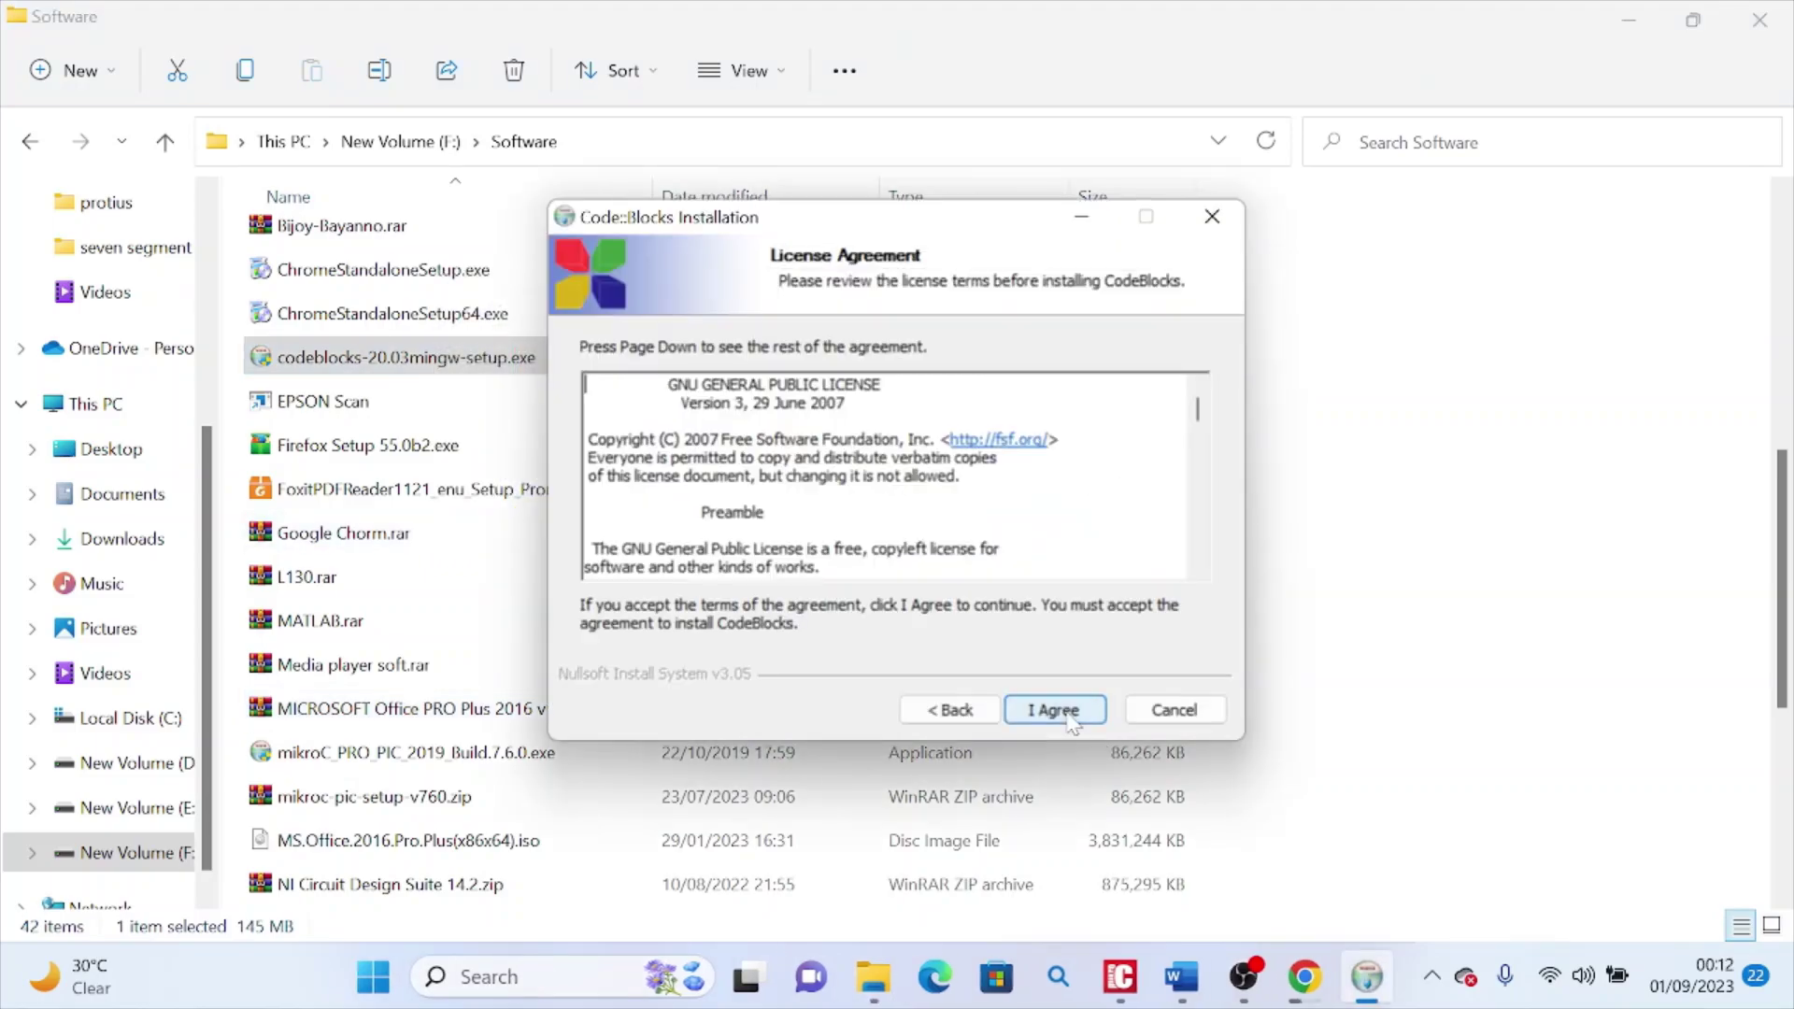
Page through the GNU General Public License to its end and accept the agreement.
{"action": "key", "text": "Page_Down"}
{"action": "key", "text": "Page_Down"}
{"action": "key", "text": "Page_Down"}
{"action": "key", "text": "Page_Down"}
{"action": "key", "text": "Page_Down"}
{"action": "key", "text": "Page_Down"}
{"action": "key", "text": "Page_Down"}
{"action": "key", "text": "Page_Down"}
{"action": "key", "text": "Page_Down"}
{"action": "key", "text": "Page_Down"}
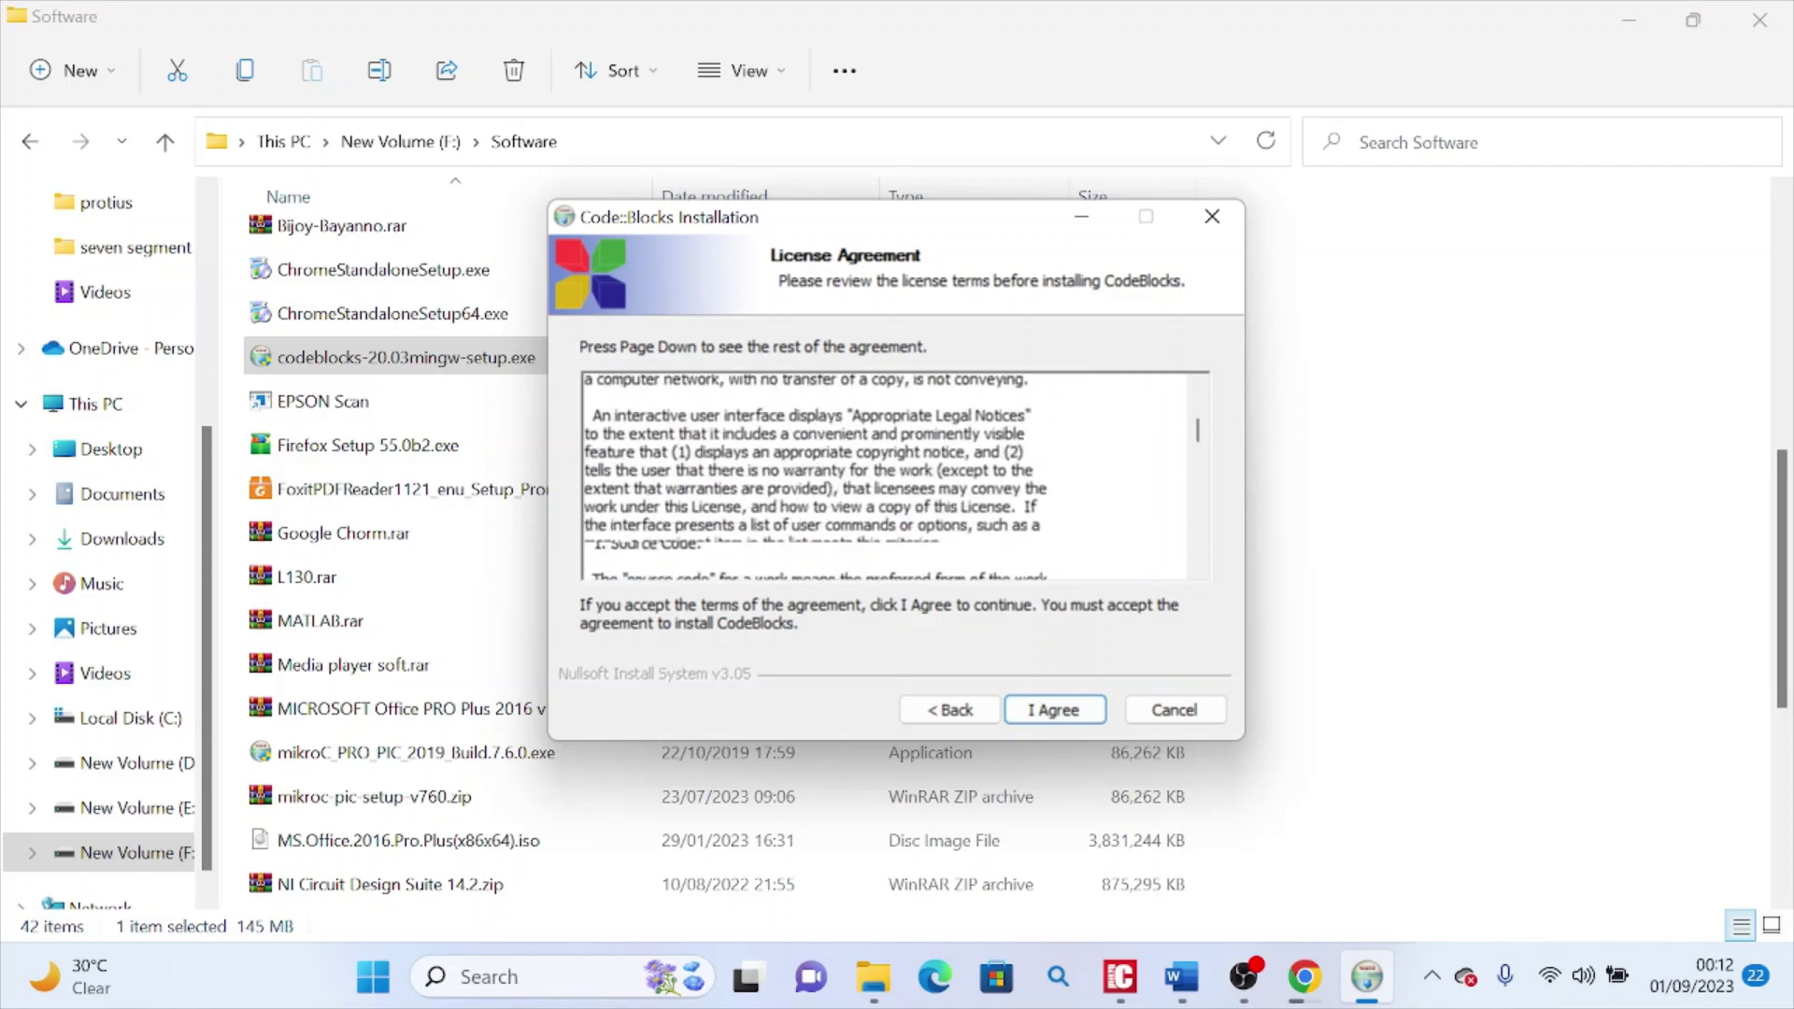
{"action": "key", "text": "Page_Down"}
{"action": "key", "text": "Page_Down"}
{"action": "key", "text": "Page_Down"}
{"action": "key", "text": "Page_Down"}
{"action": "key", "text": "Page_Down"}
{"action": "key", "text": "Page_Down"}
{"action": "key", "text": "Page_Down"}
{"action": "key", "text": "Page_Down"}
{"action": "key", "text": "Page_Down"}
{"action": "key", "text": "Page_Down"}
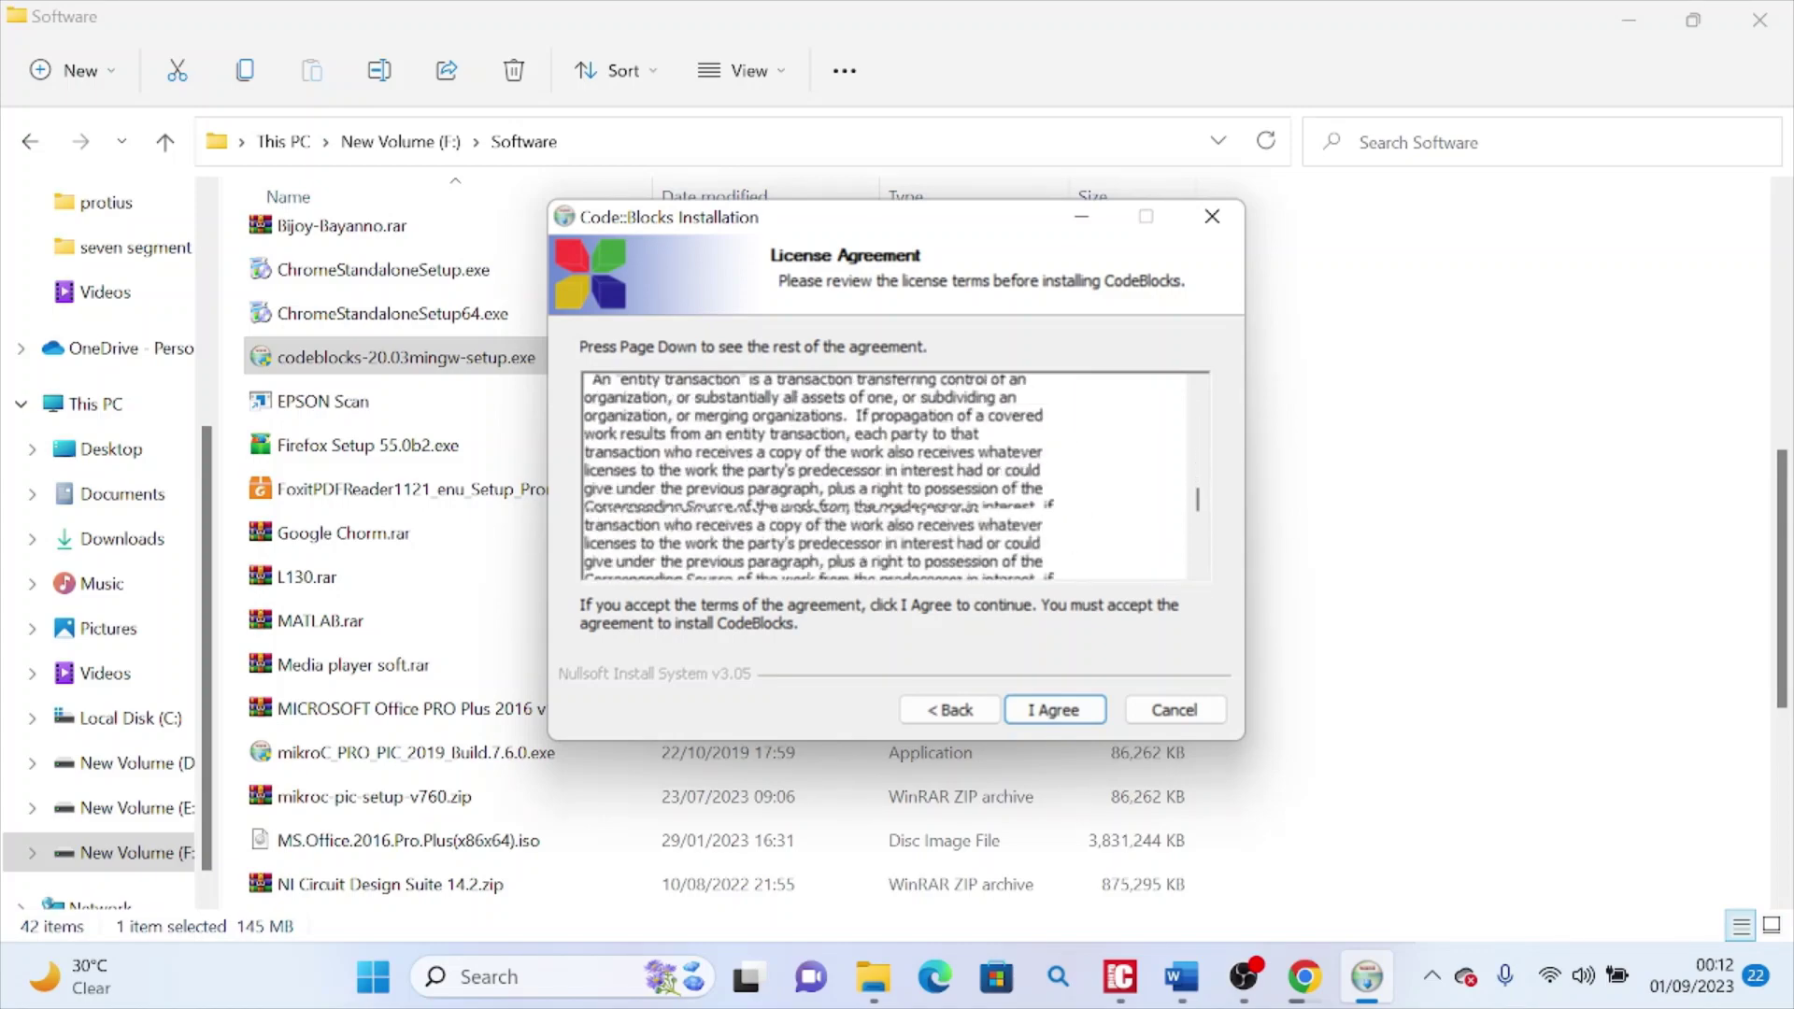
{"action": "key", "text": "Page_Down"}
{"action": "key", "text": "Page_Down"}
{"action": "key", "text": "Page_Down"}
{"action": "key", "text": "Page_Down"}
{"action": "key", "text": "Page_Down"}
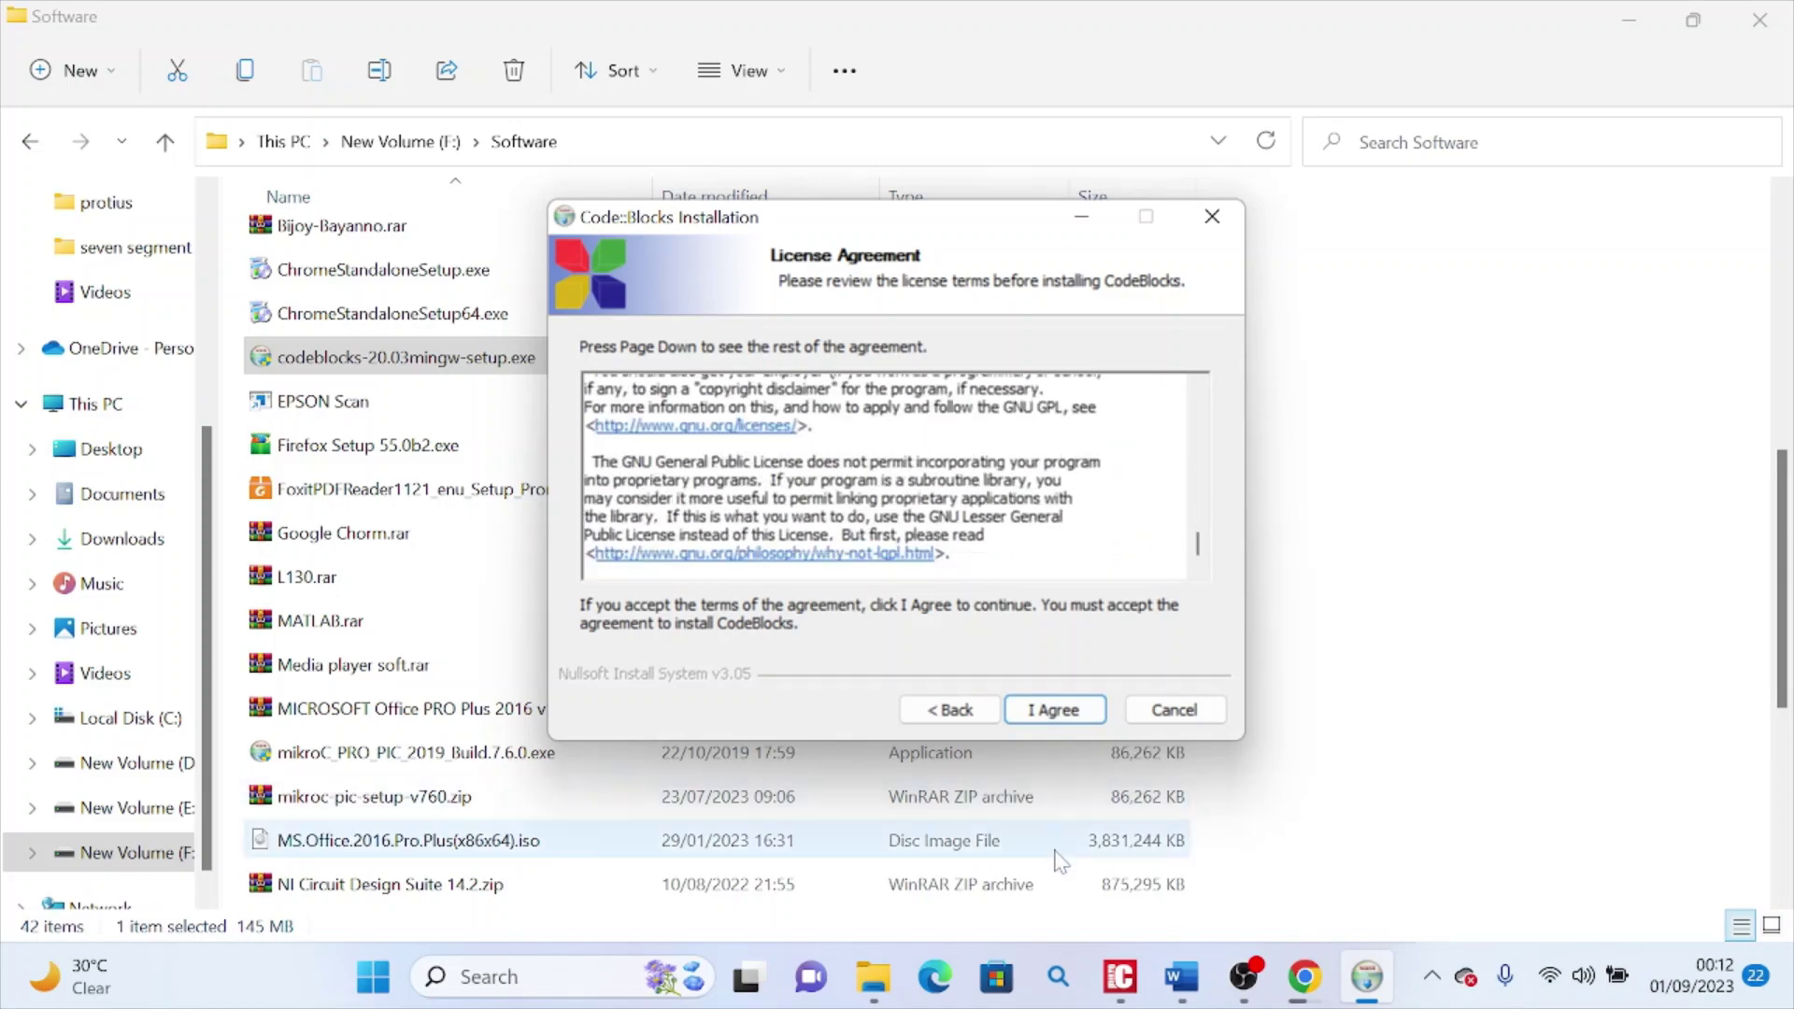
{"action": "left_click", "coordinate": [1055, 710]}
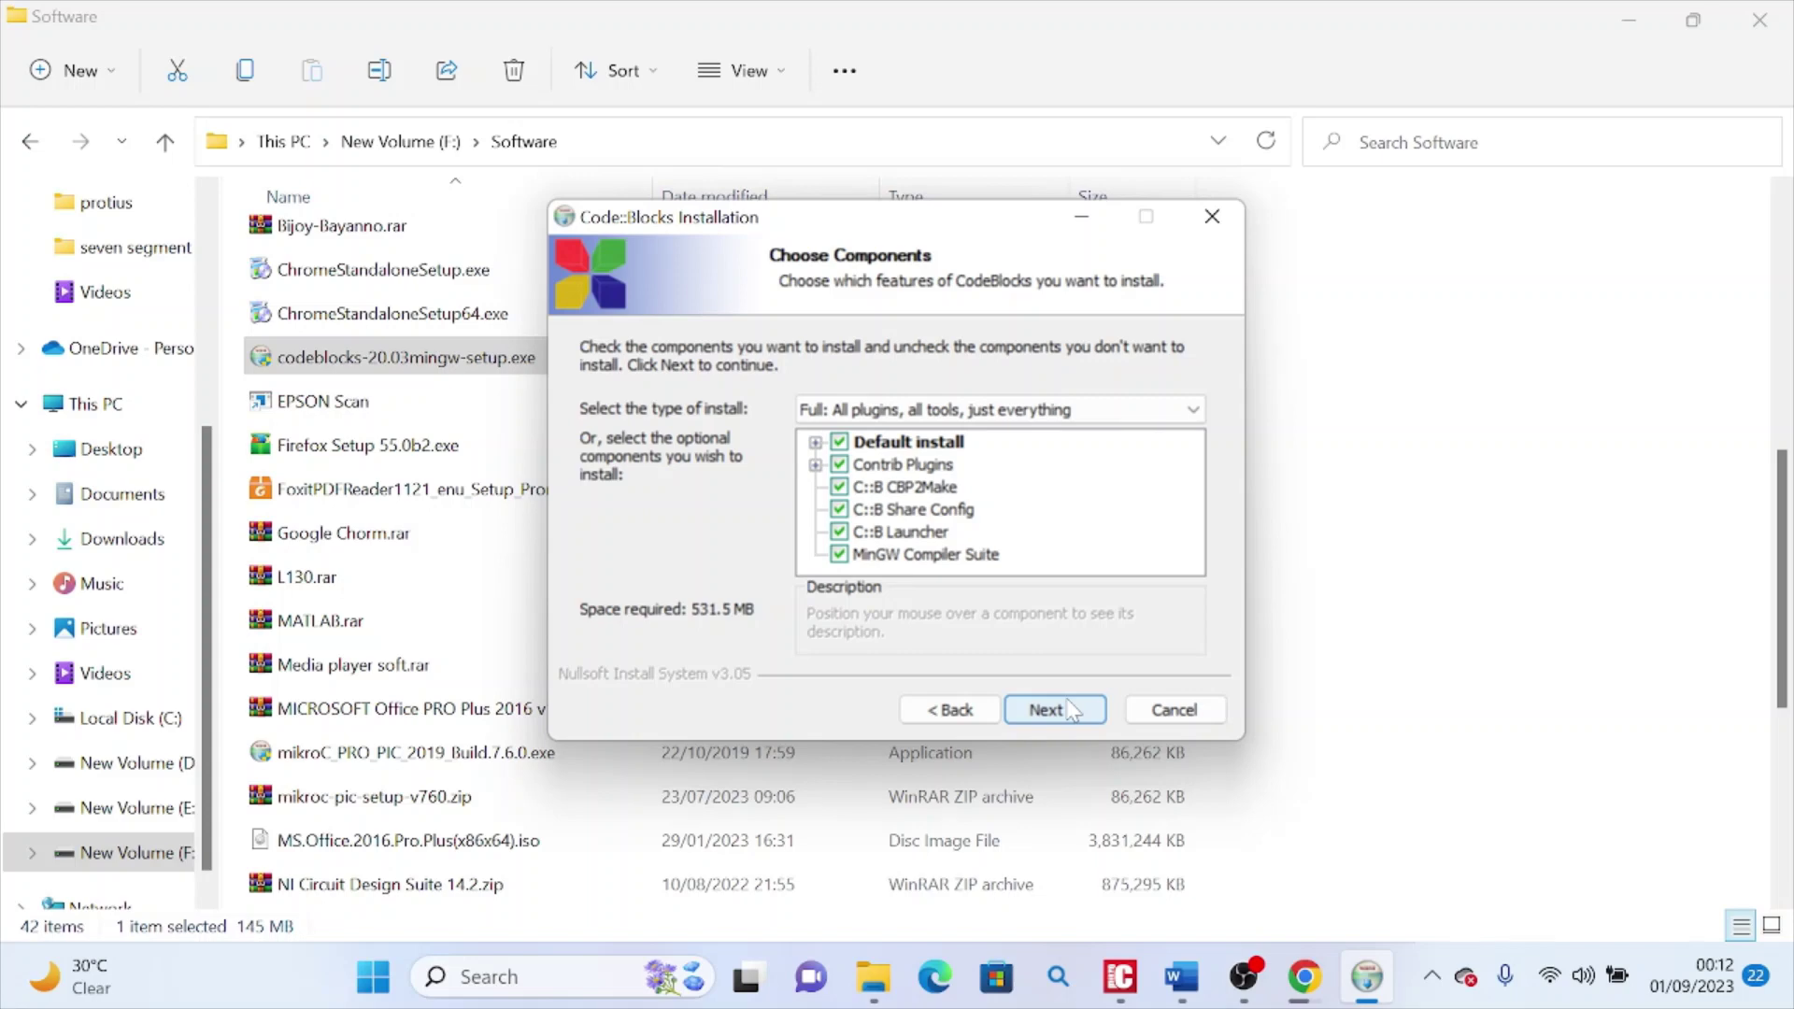
Install the full set of Code::Blocks components, decline running the program immediately, and finish the setup.
{"action": "left_click", "coordinate": [1055, 710]}
{"action": "left_click", "coordinate": [1055, 710]}
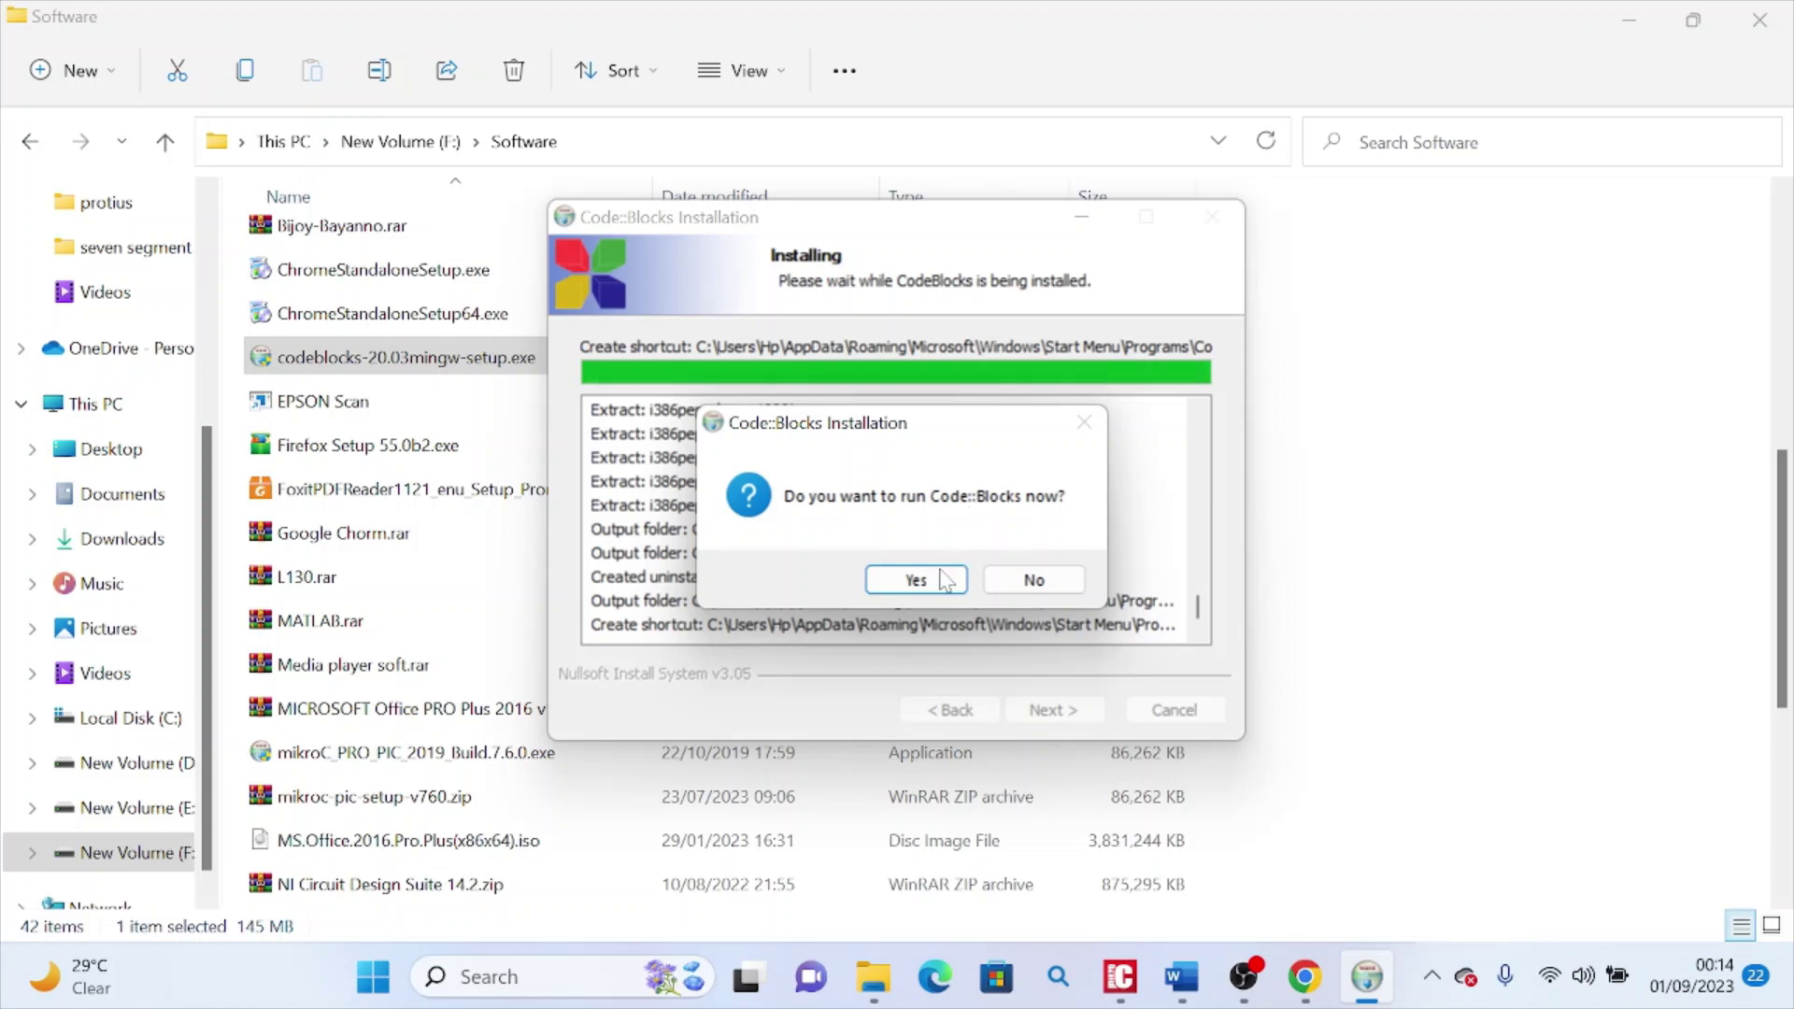
{"action": "left_click", "coordinate": [1031, 580]}
{"action": "left_click", "coordinate": [1047, 710]}
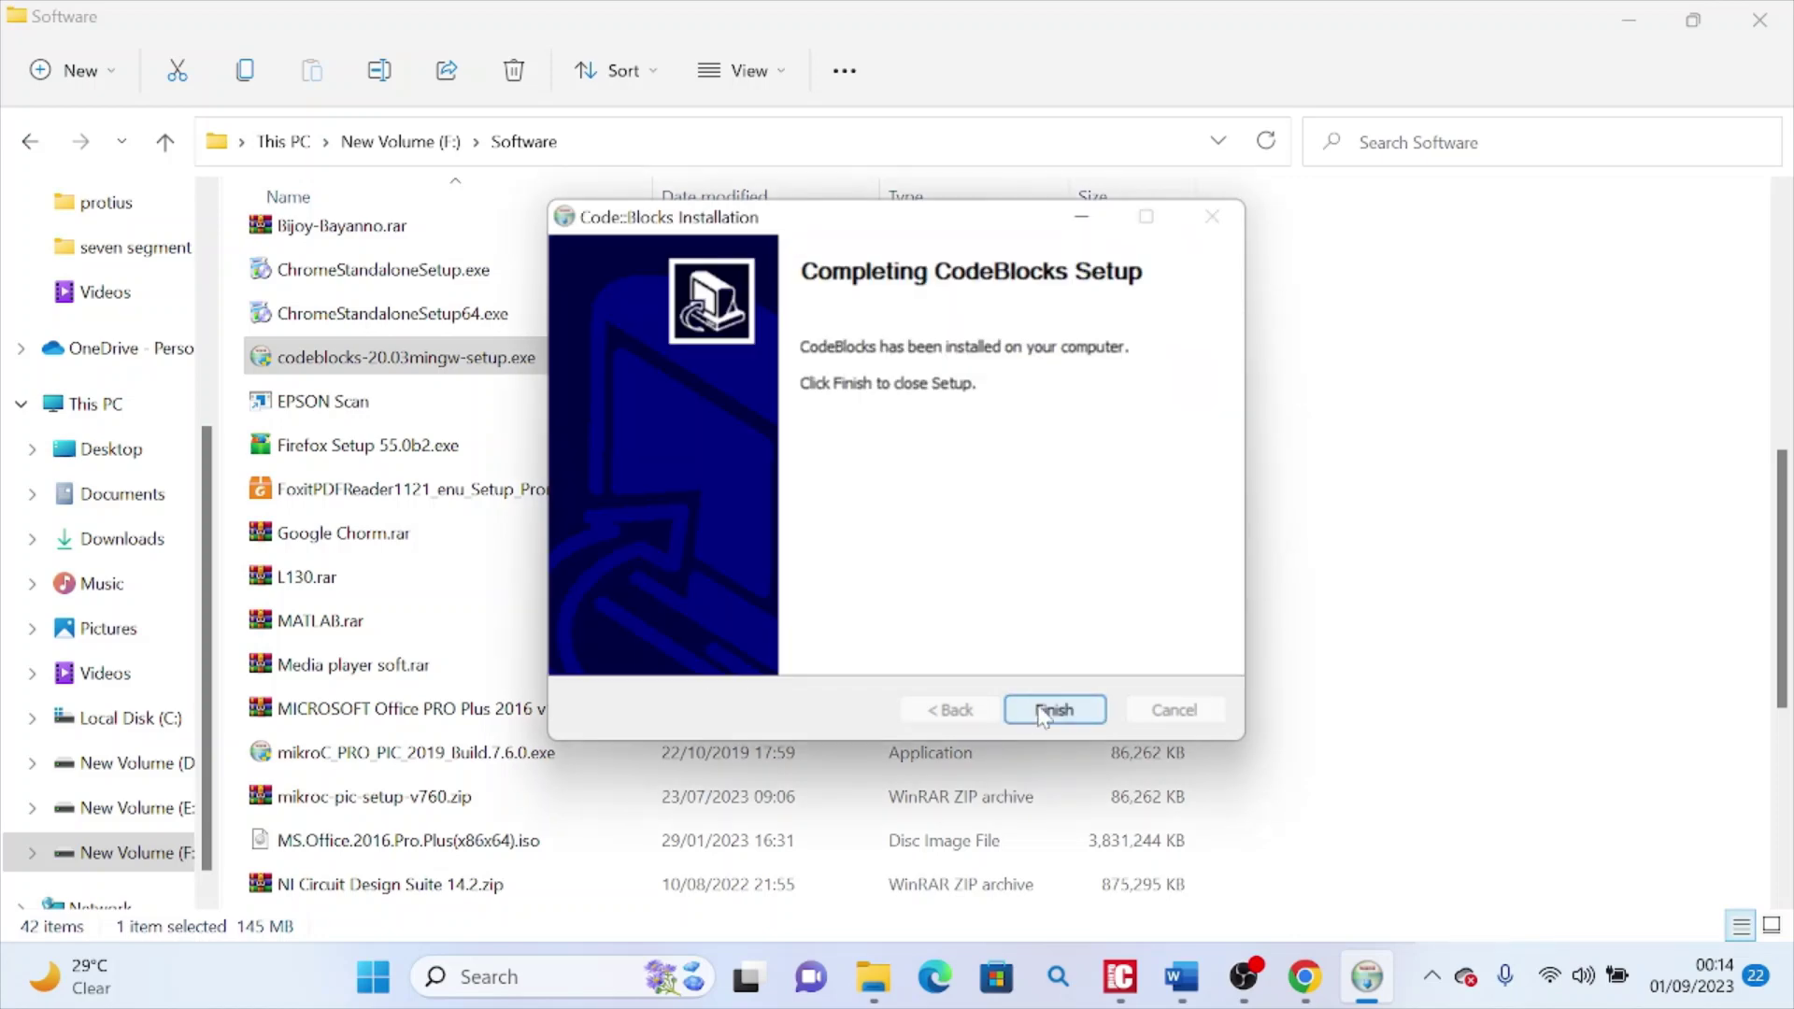
{"action": "left_click", "coordinate": [1044, 712]}
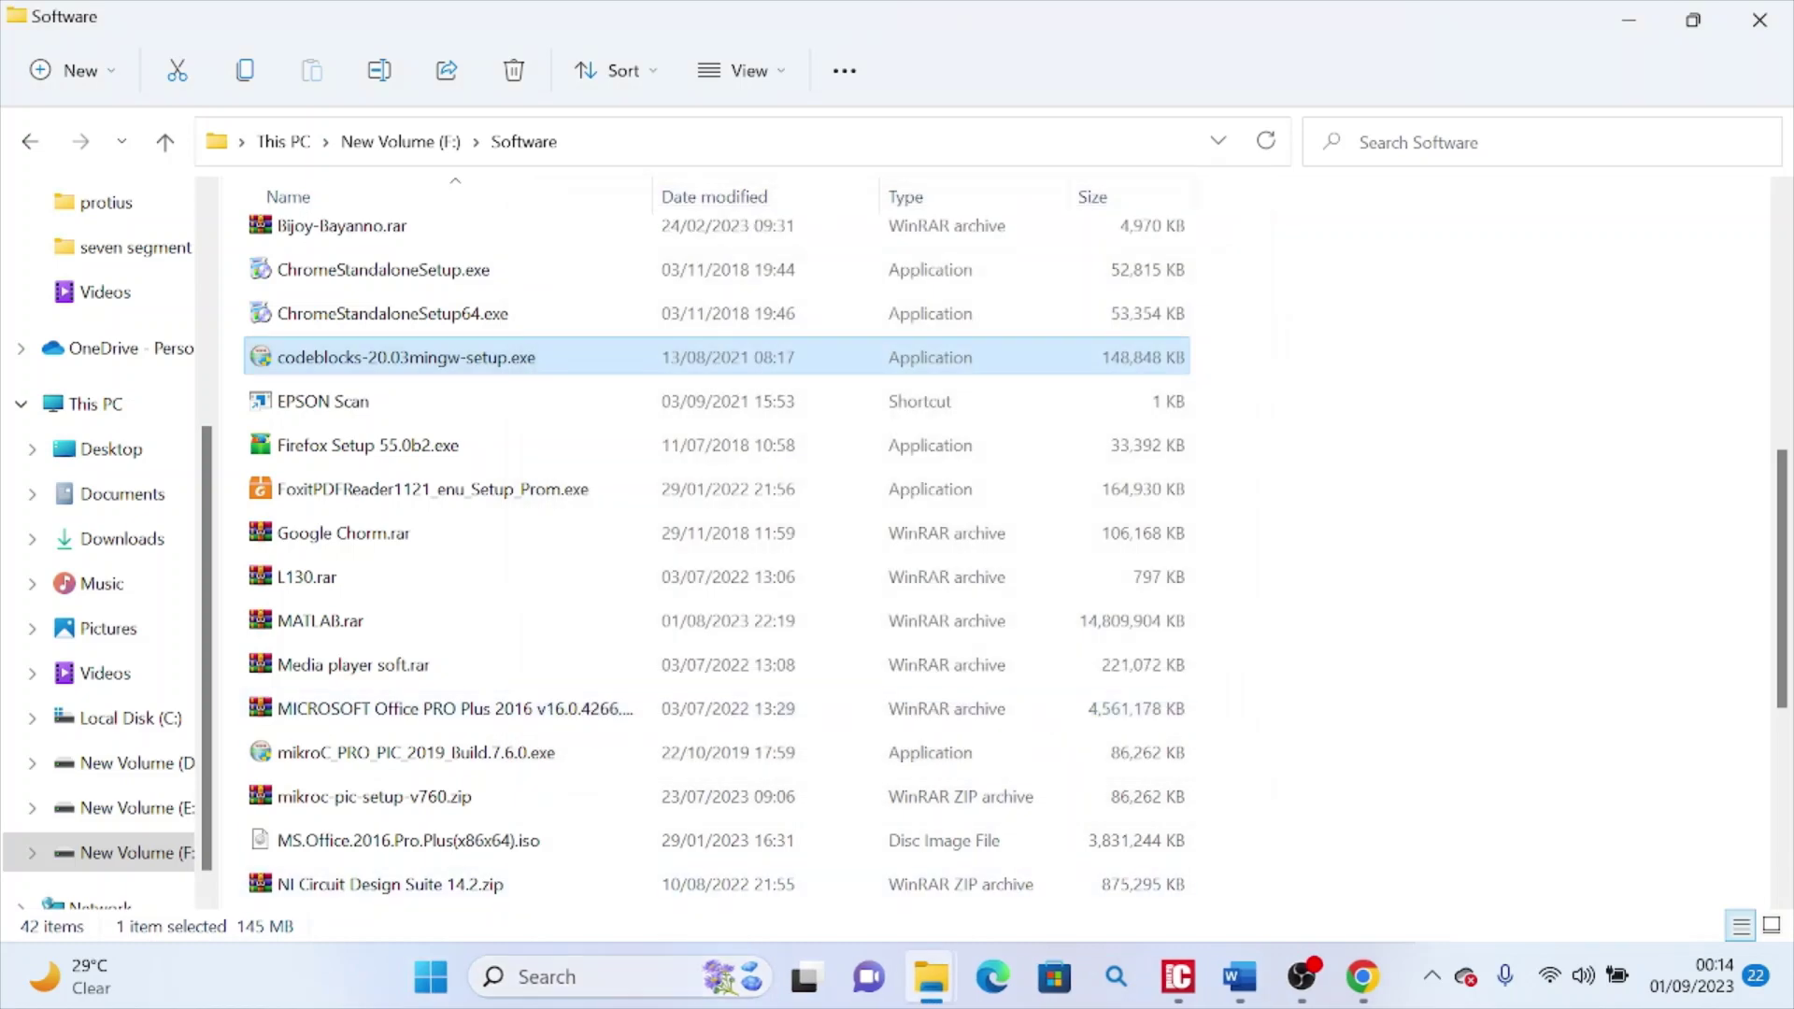
Find the installed CodeBlocks app with the Windows search and launch it.
{"action": "left_click", "coordinate": [619, 977]}
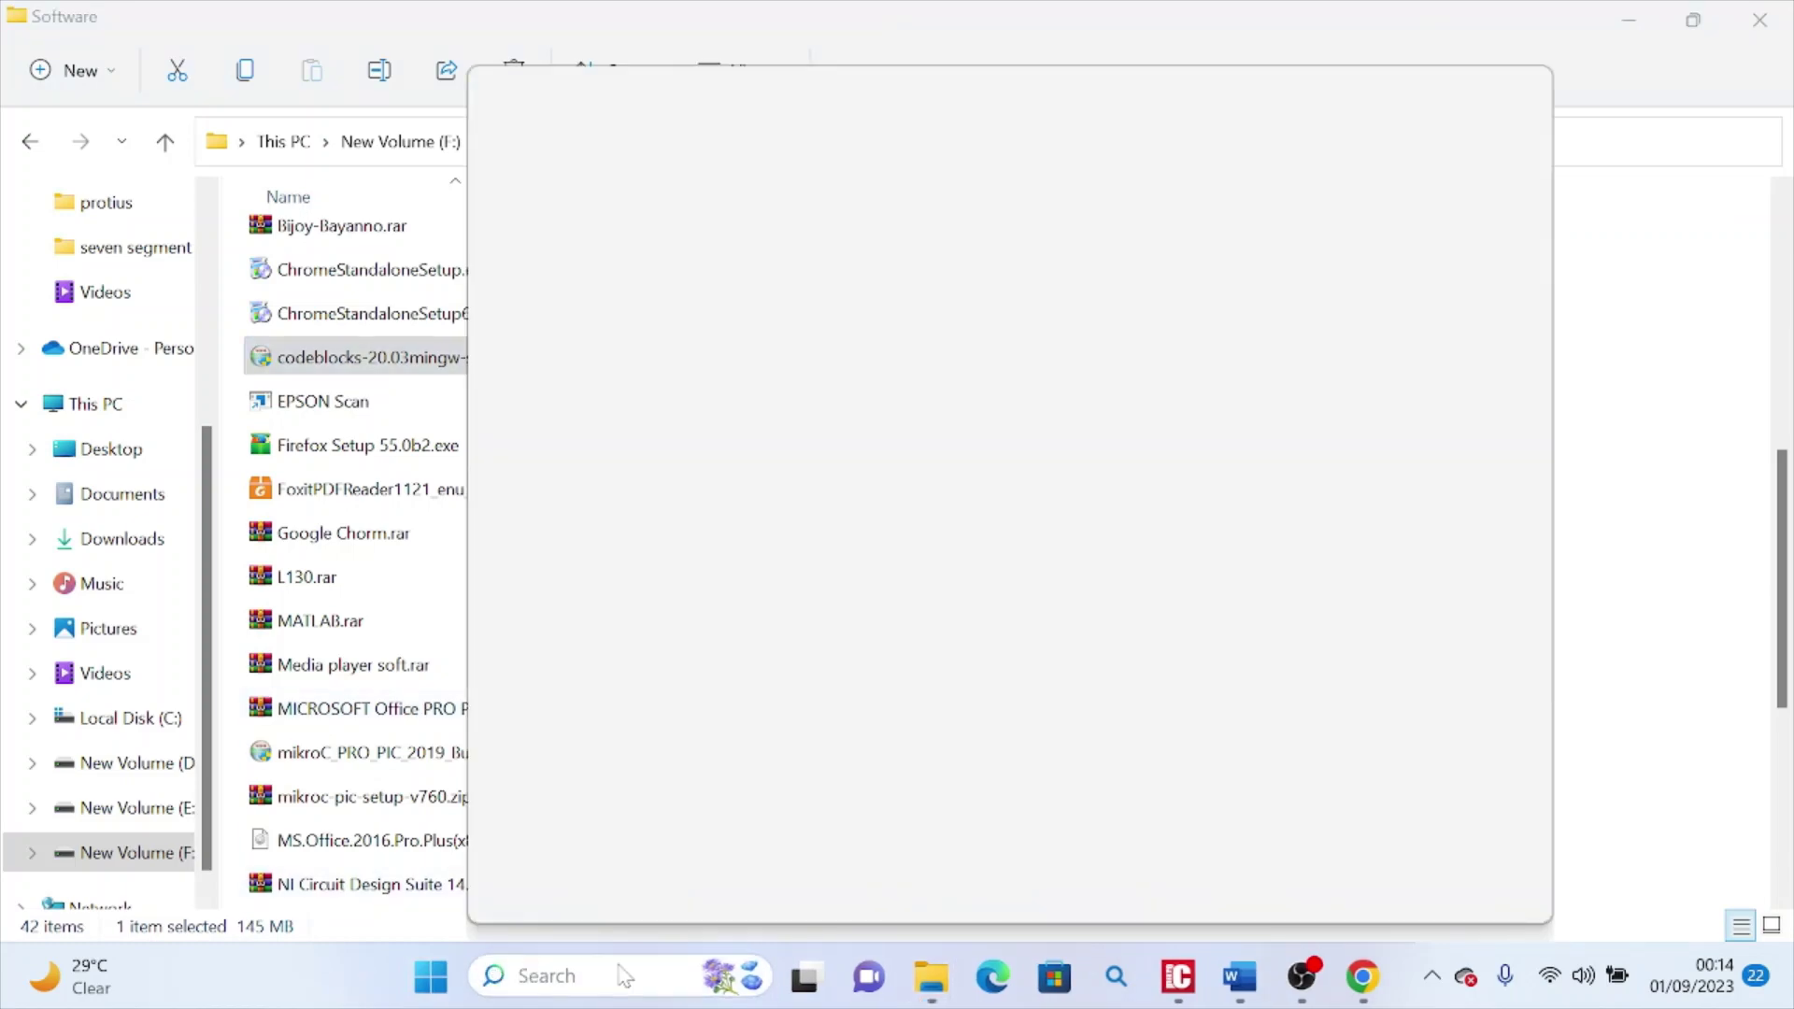
{"action": "type", "text": "codebl"}
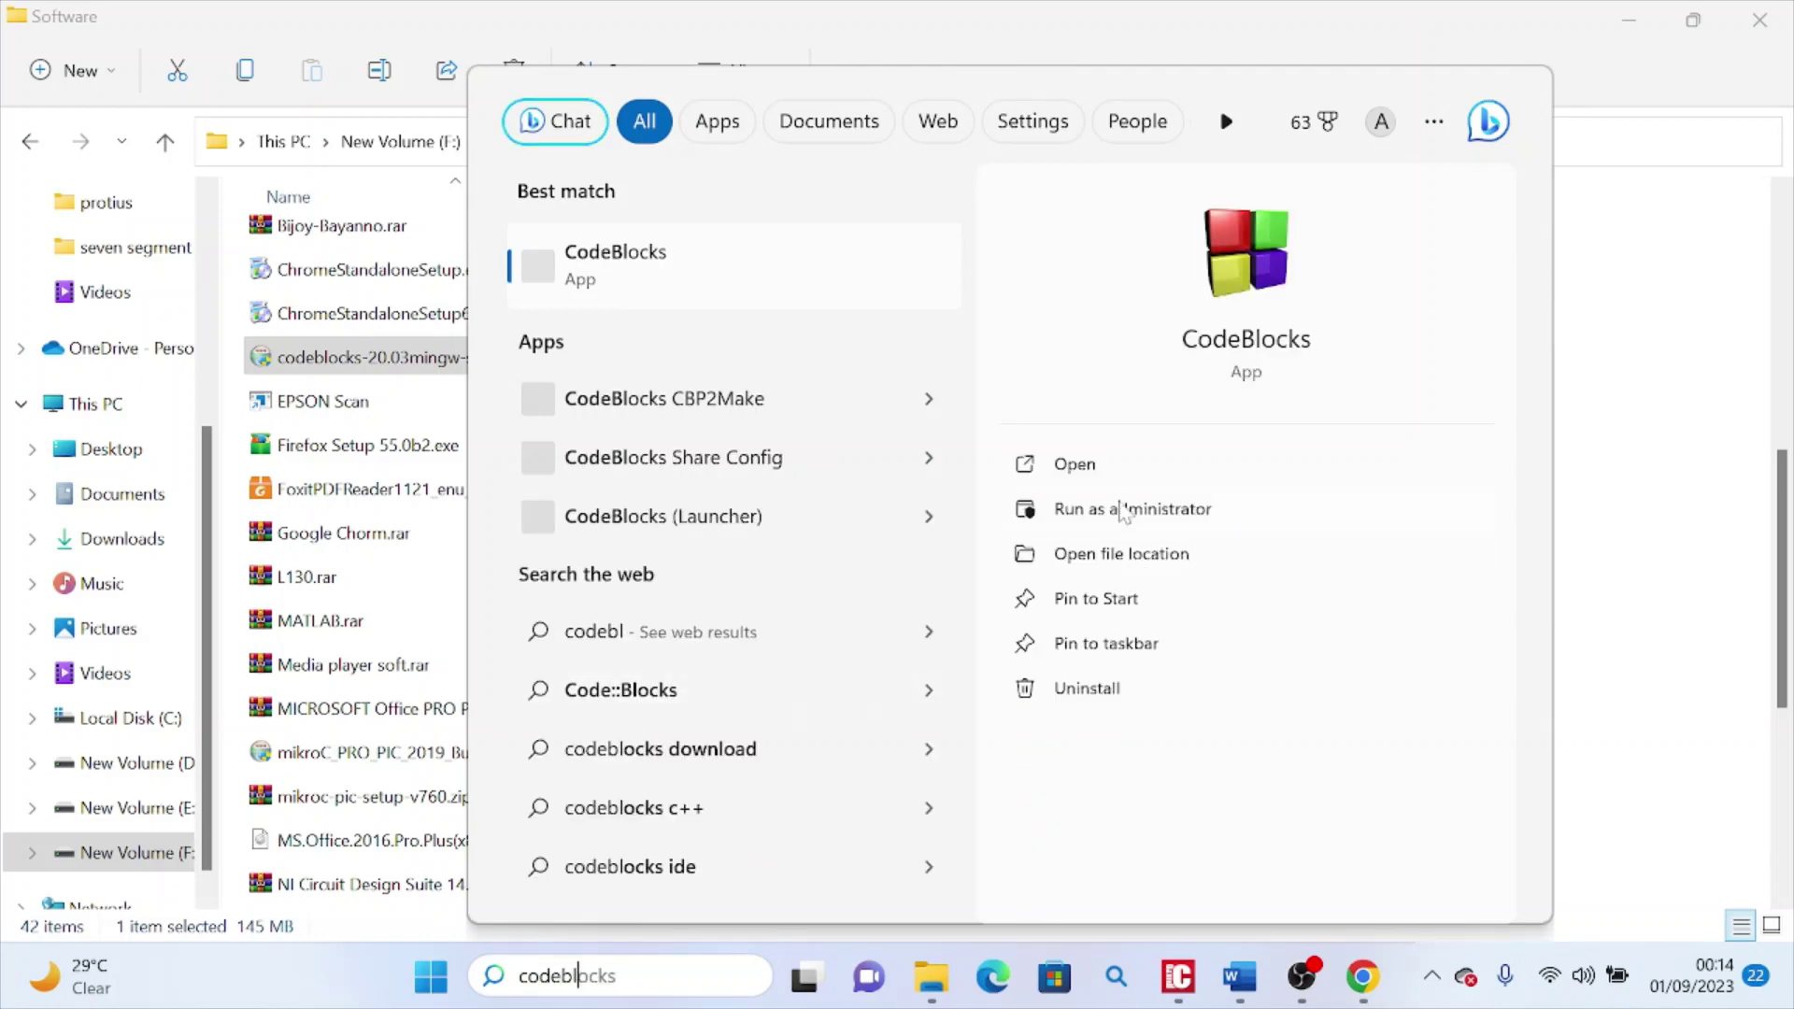
{"action": "left_click", "coordinate": [1117, 470]}
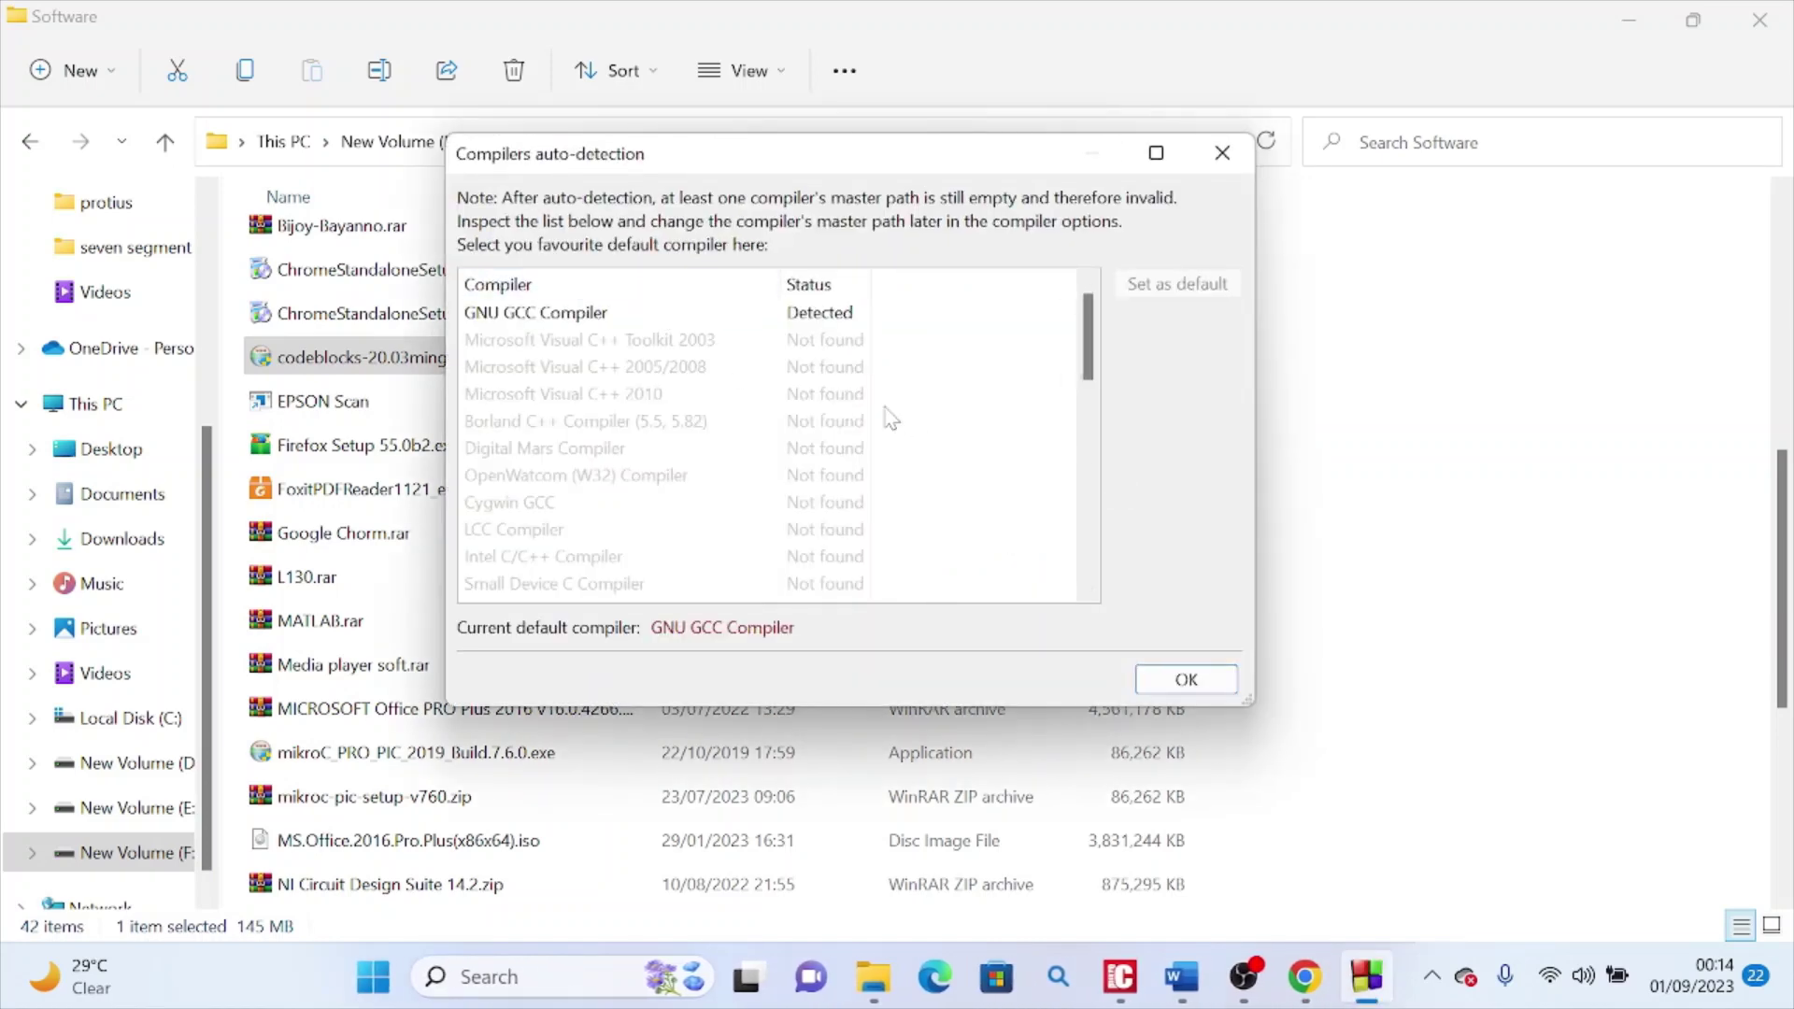
Accept GNU GCC Compiler as the default compiler and choose to leave the C/C++ file associations as they are.
{"action": "left_click", "coordinate": [1186, 680]}
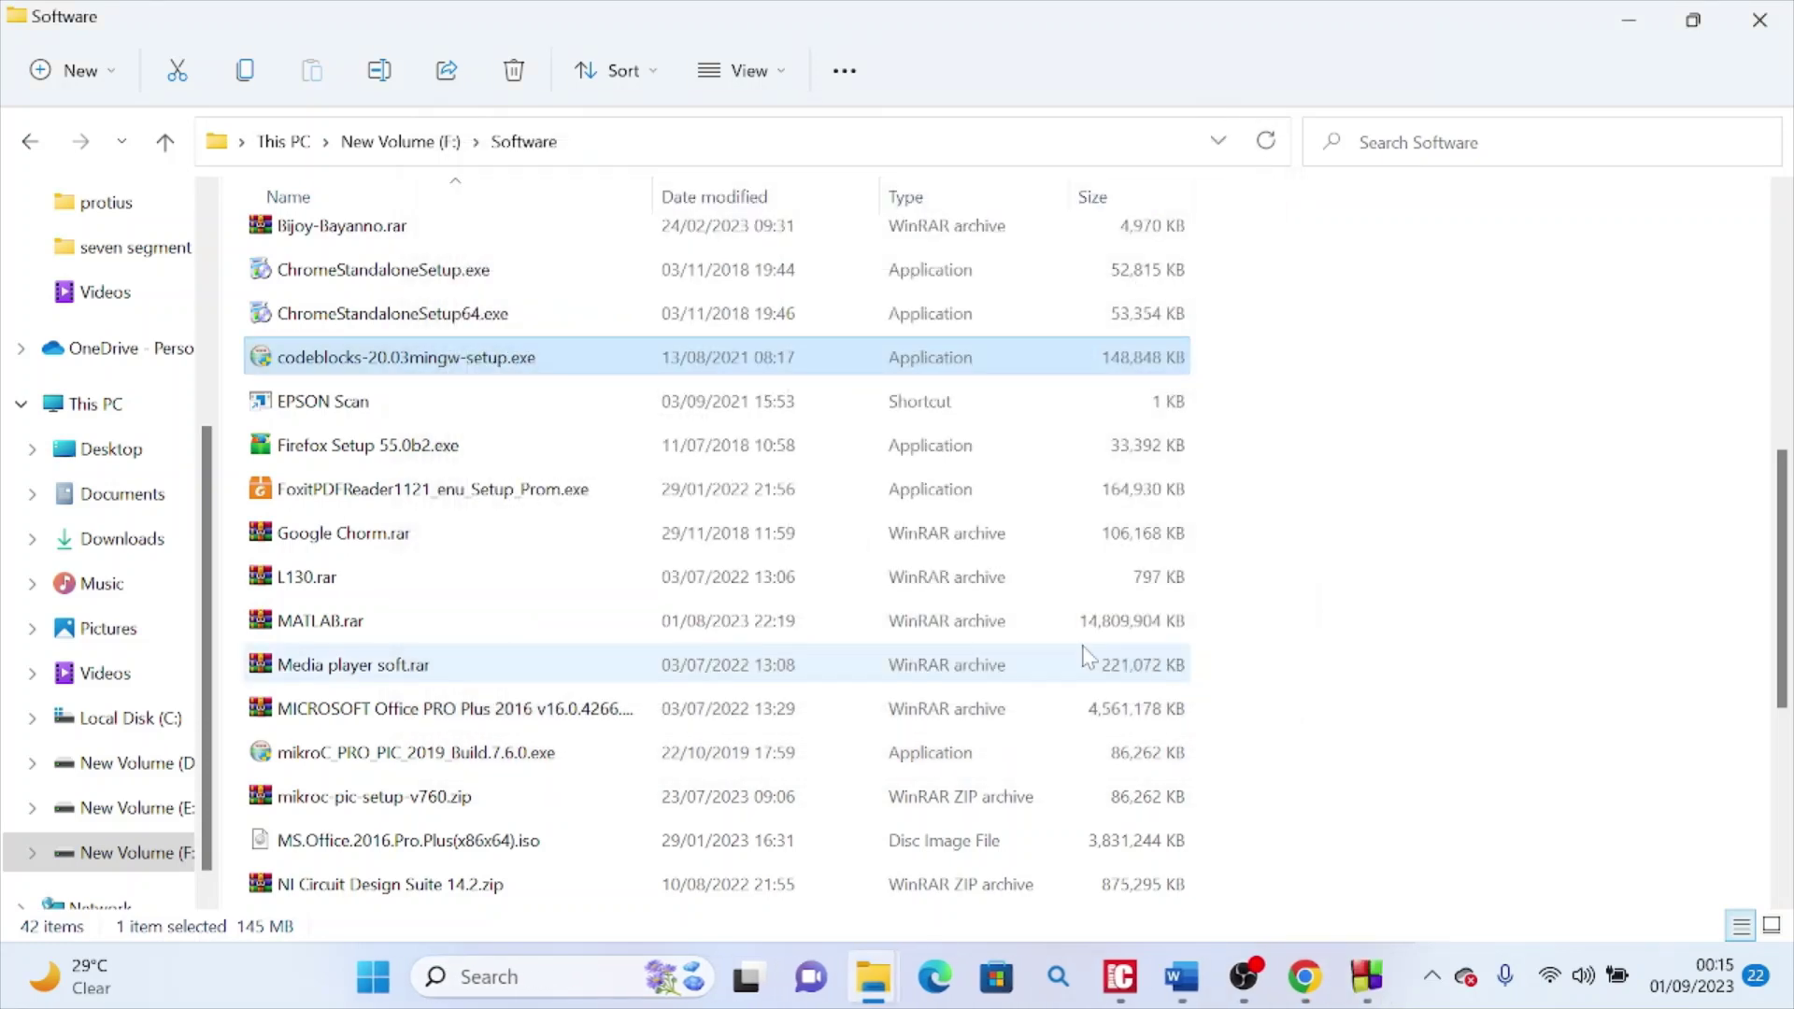
{"action": "left_click", "coordinate": [1760, 20]}
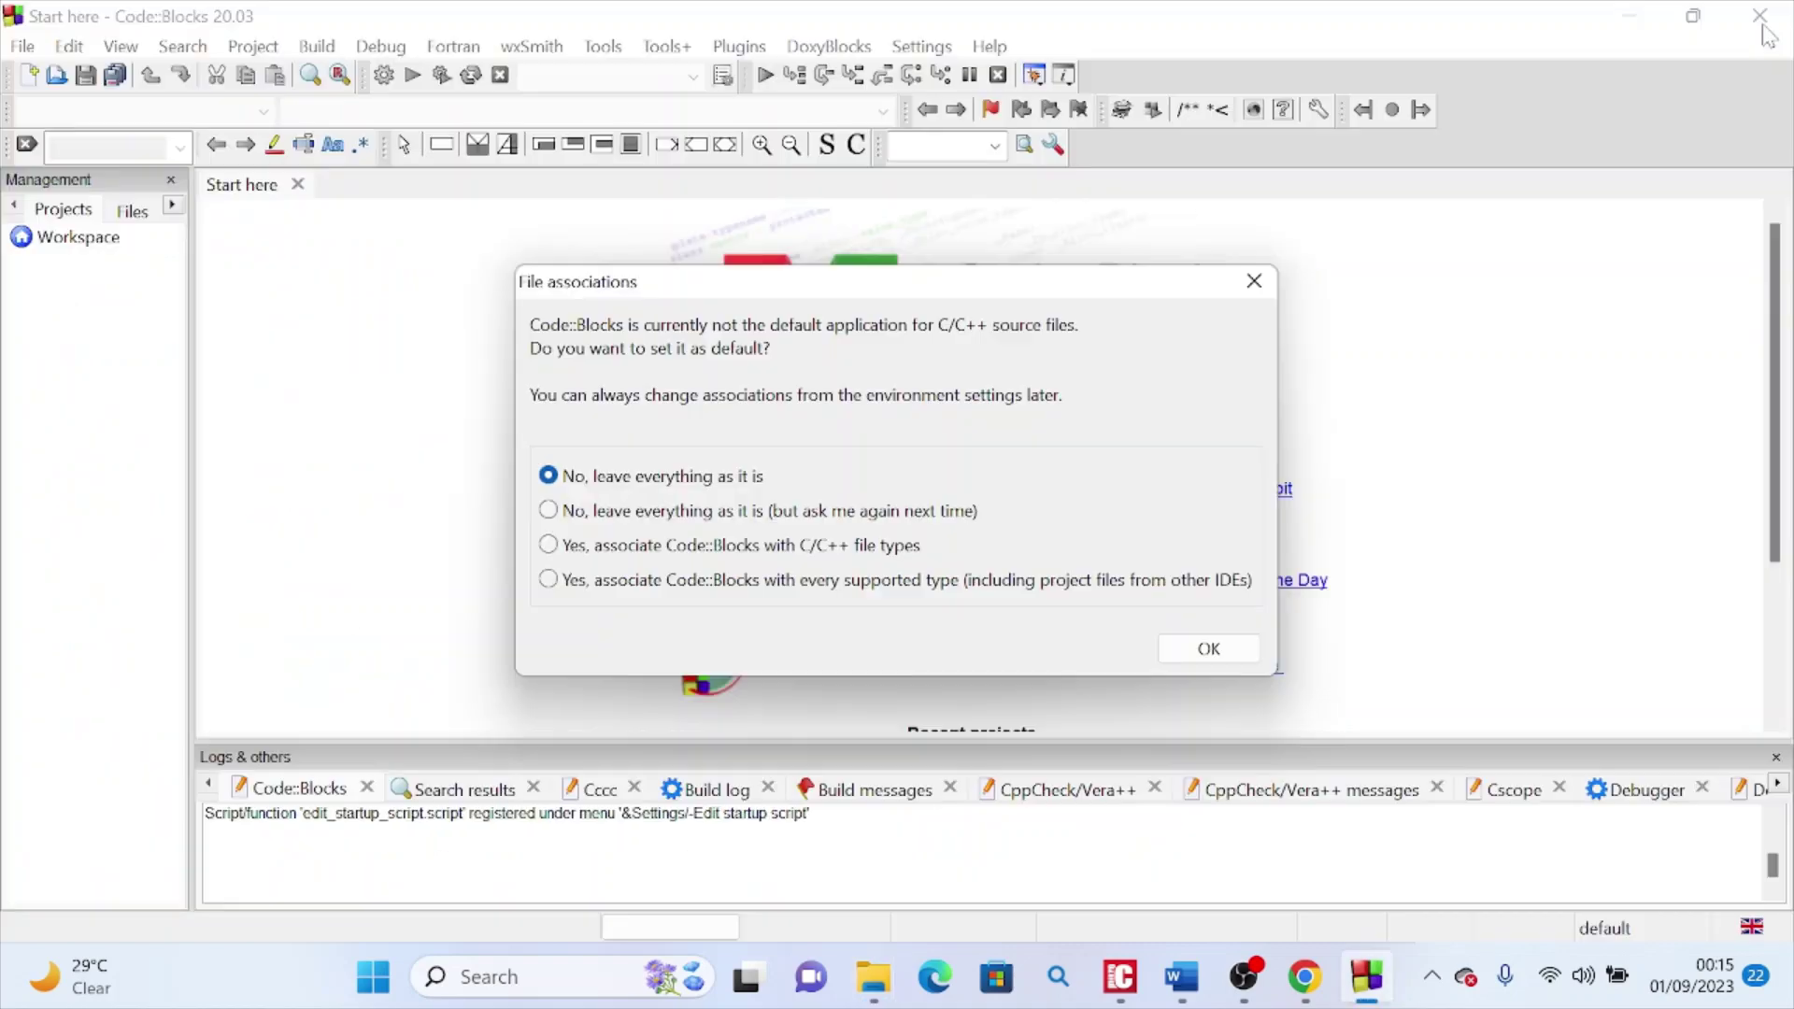
{"action": "left_click", "coordinate": [1209, 651]}
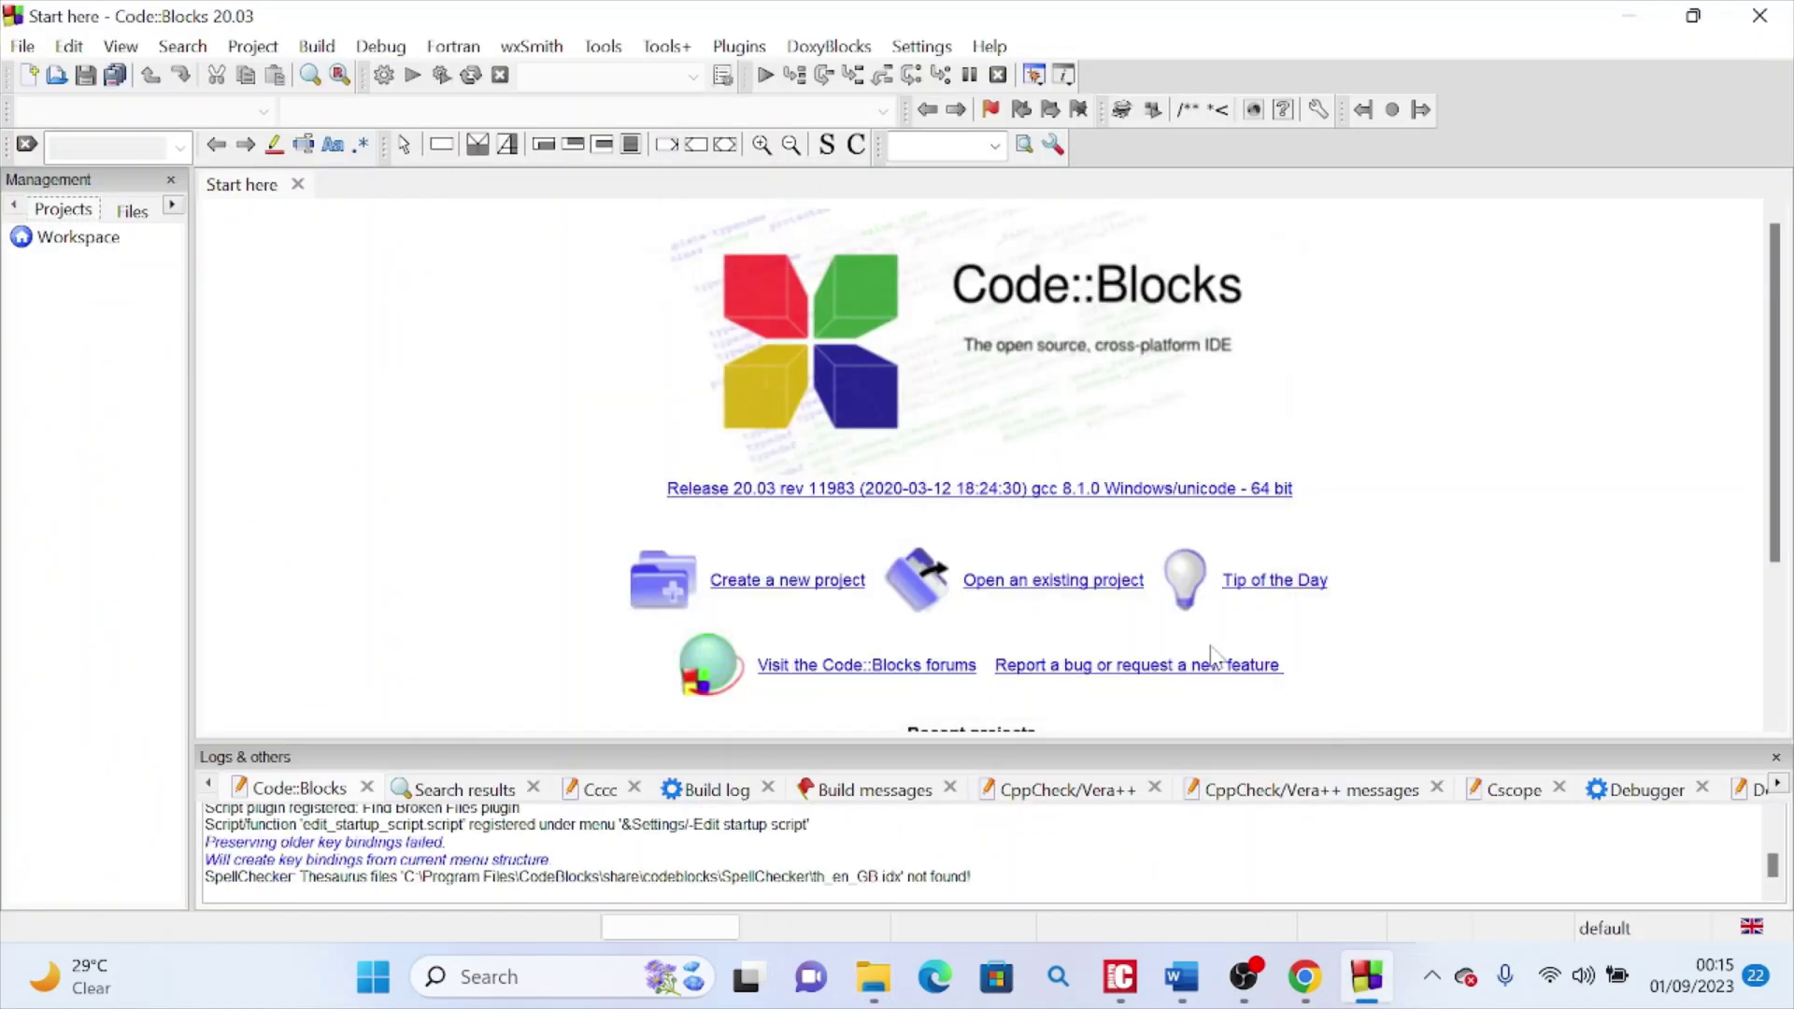
{"action": "left_click", "coordinate": [15, 49]}
{"action": "mouse_move", "coordinate": [103, 90]}
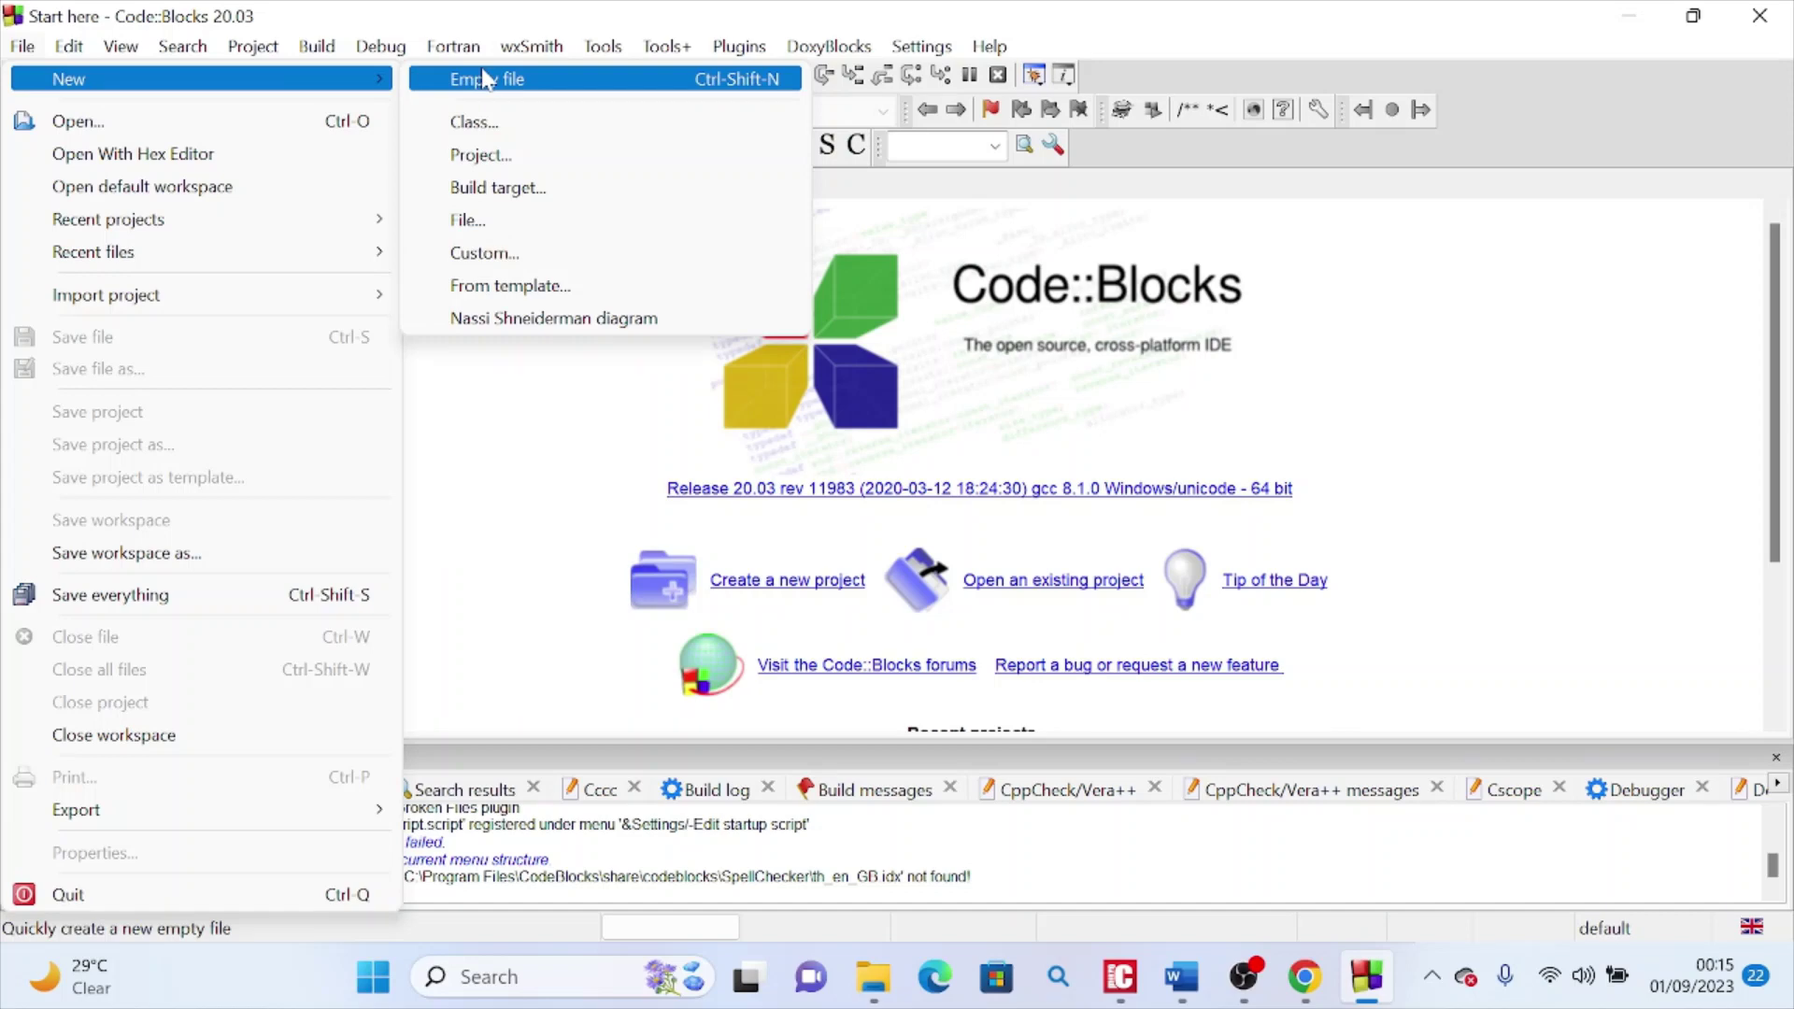
{"action": "left_click", "coordinate": [521, 216]}
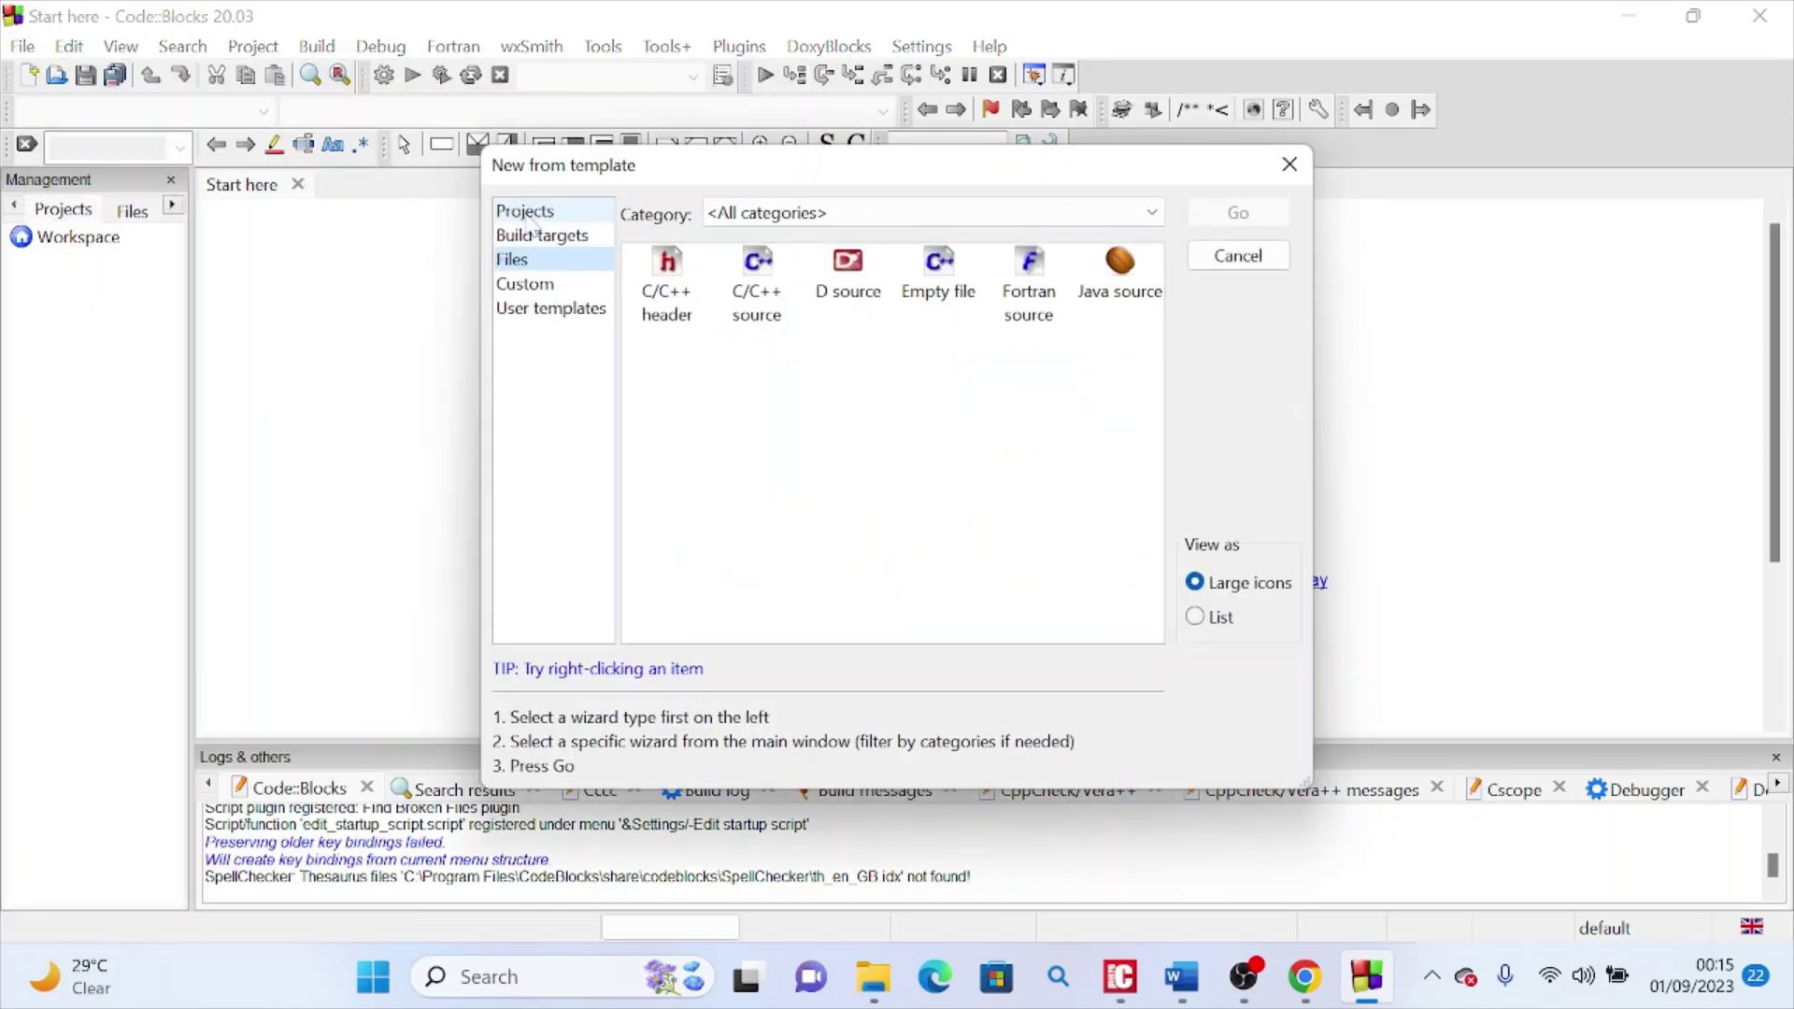
{"action": "left_click", "coordinate": [683, 291]}
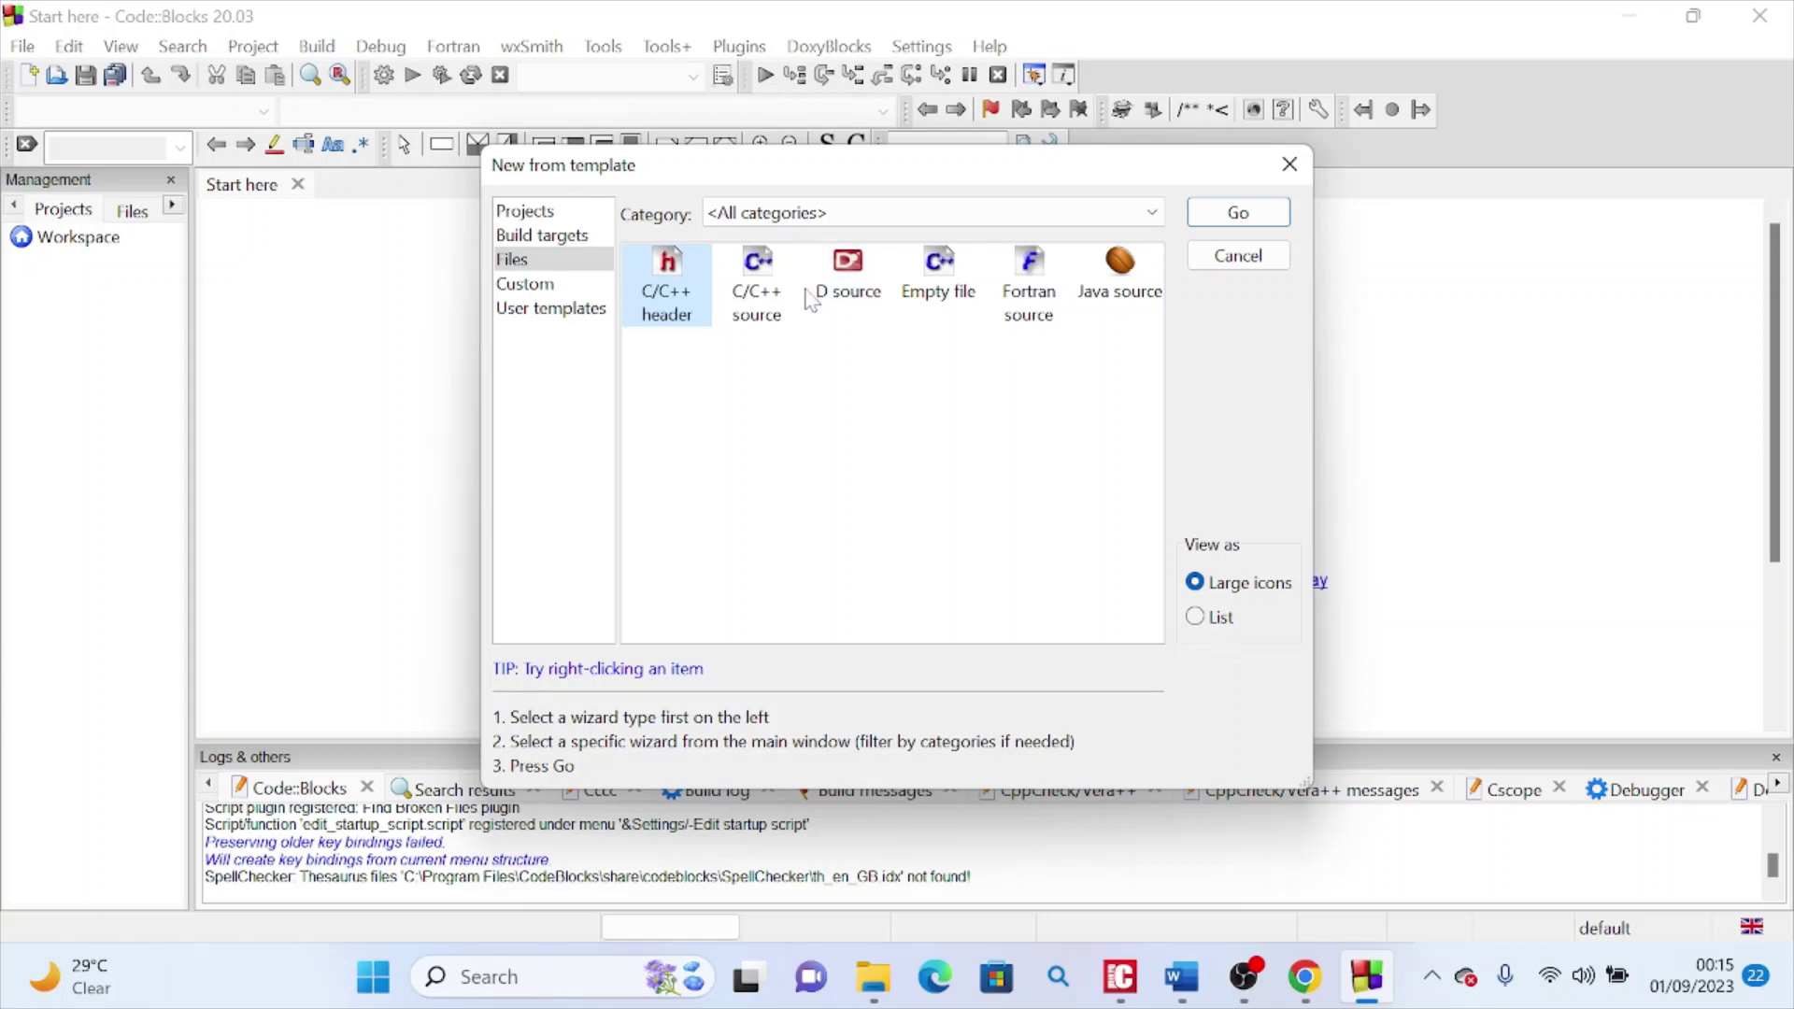
{"action": "double_click", "coordinate": [759, 281]}
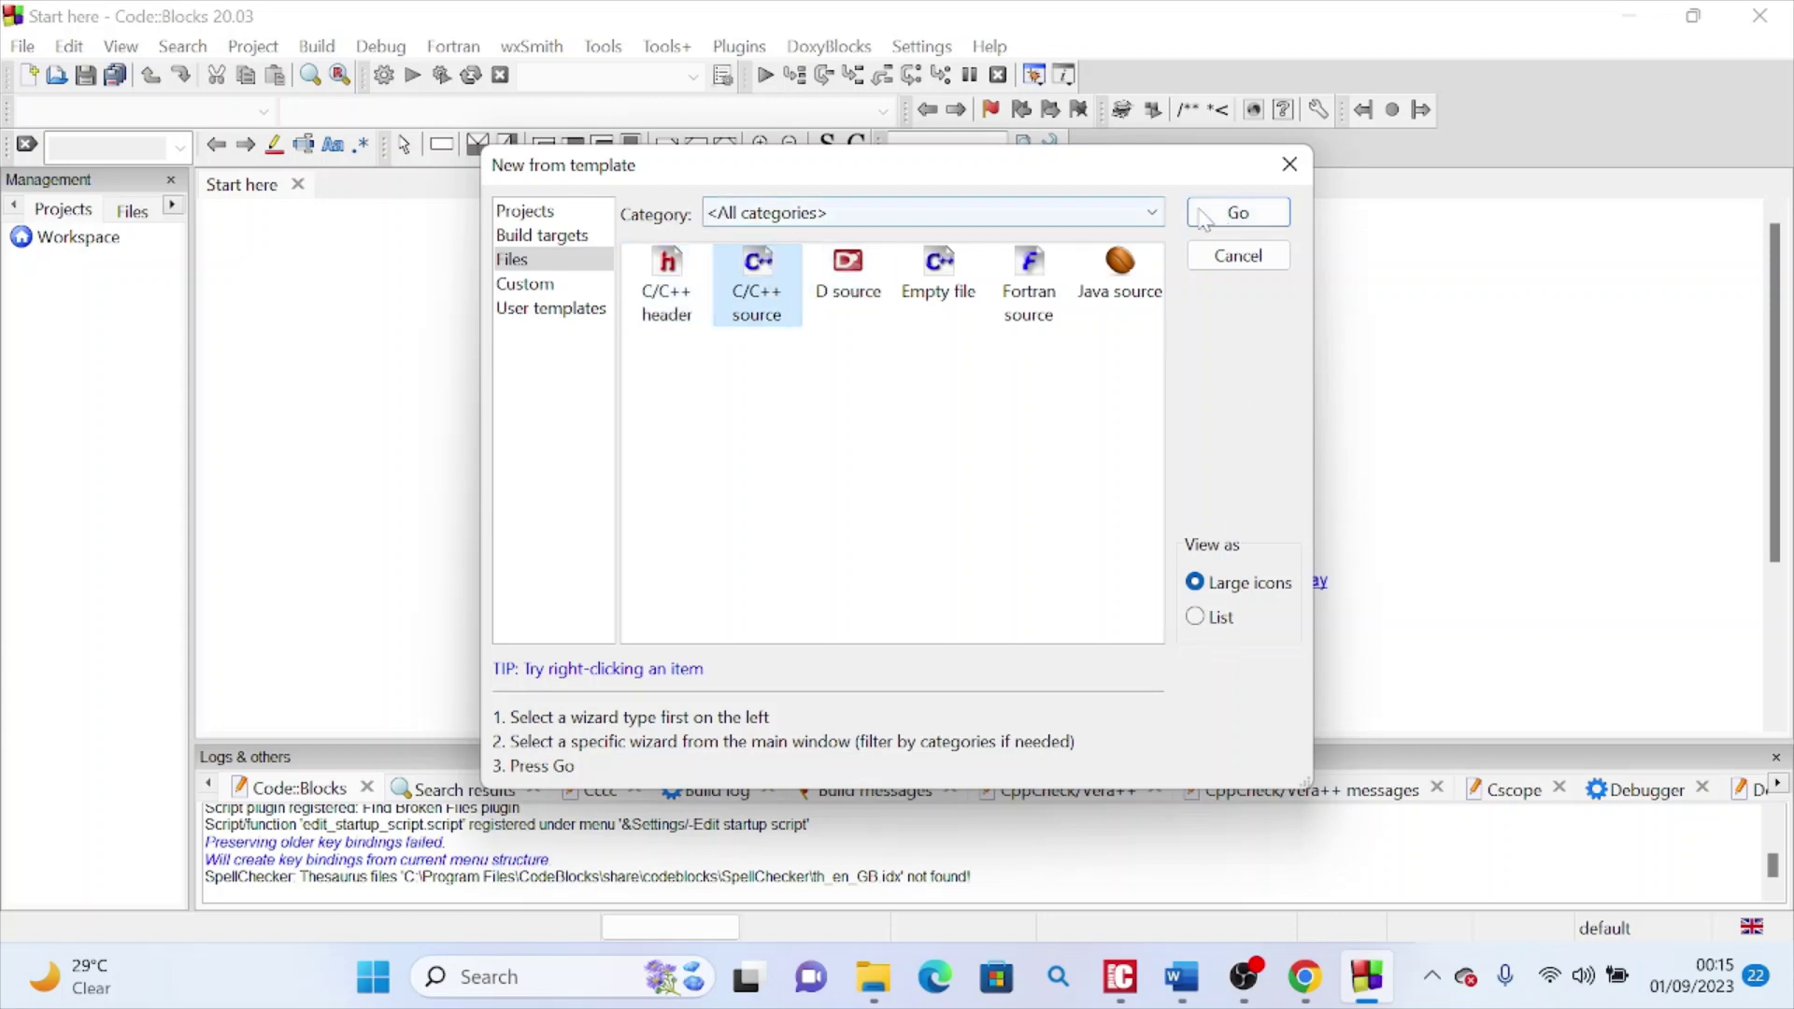
{"action": "left_click", "coordinate": [990, 708]}
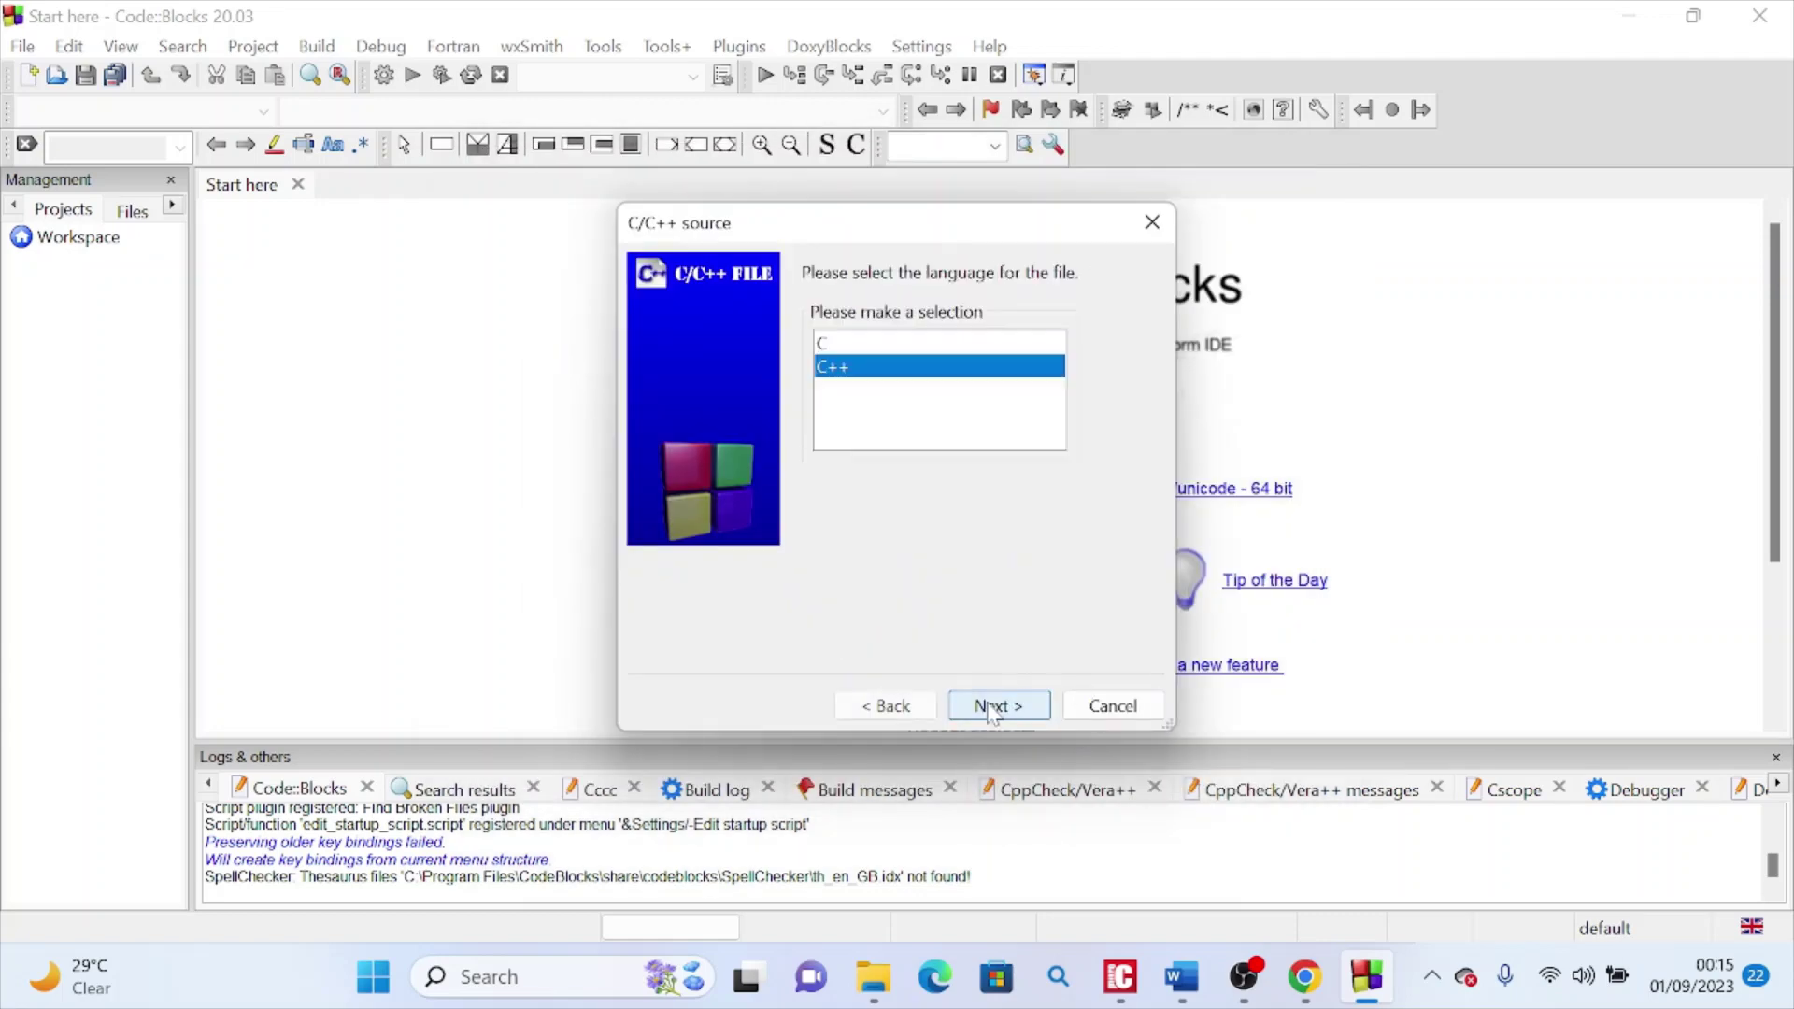
{"action": "left_click", "coordinate": [993, 708]}
{"action": "left_click", "coordinate": [1153, 227]}
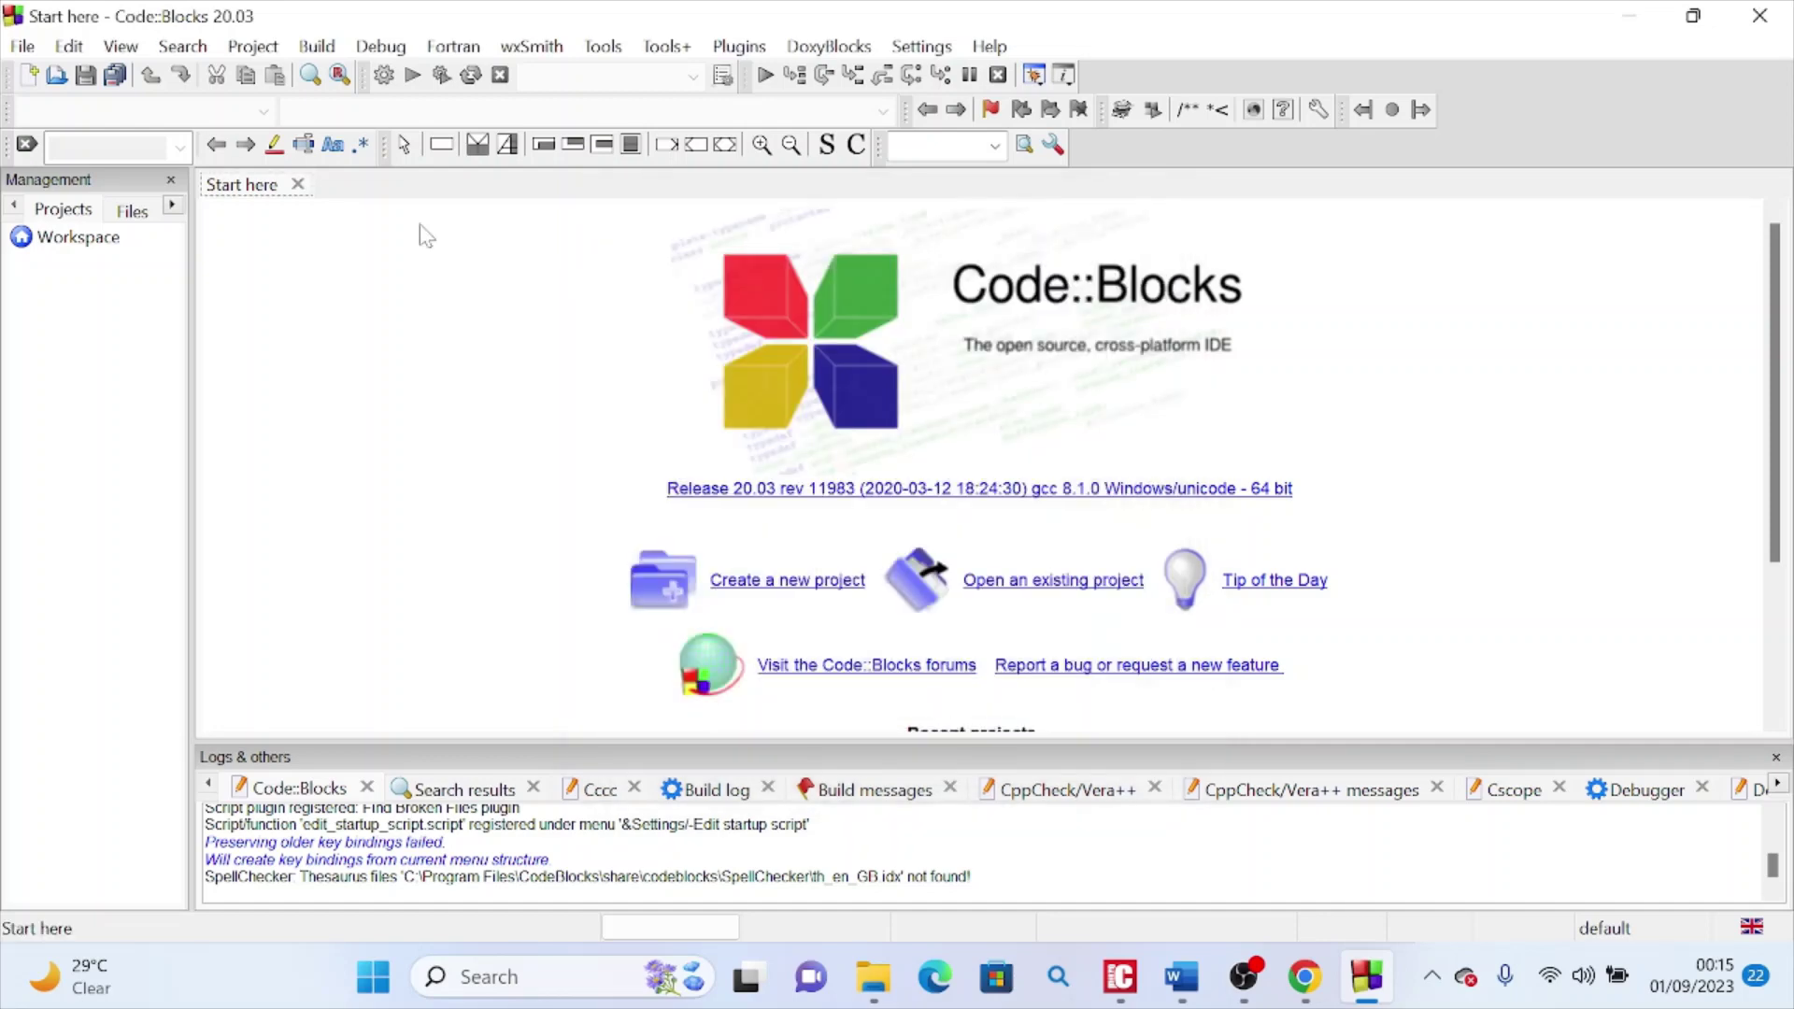
{"action": "left_click", "coordinate": [31, 77]}
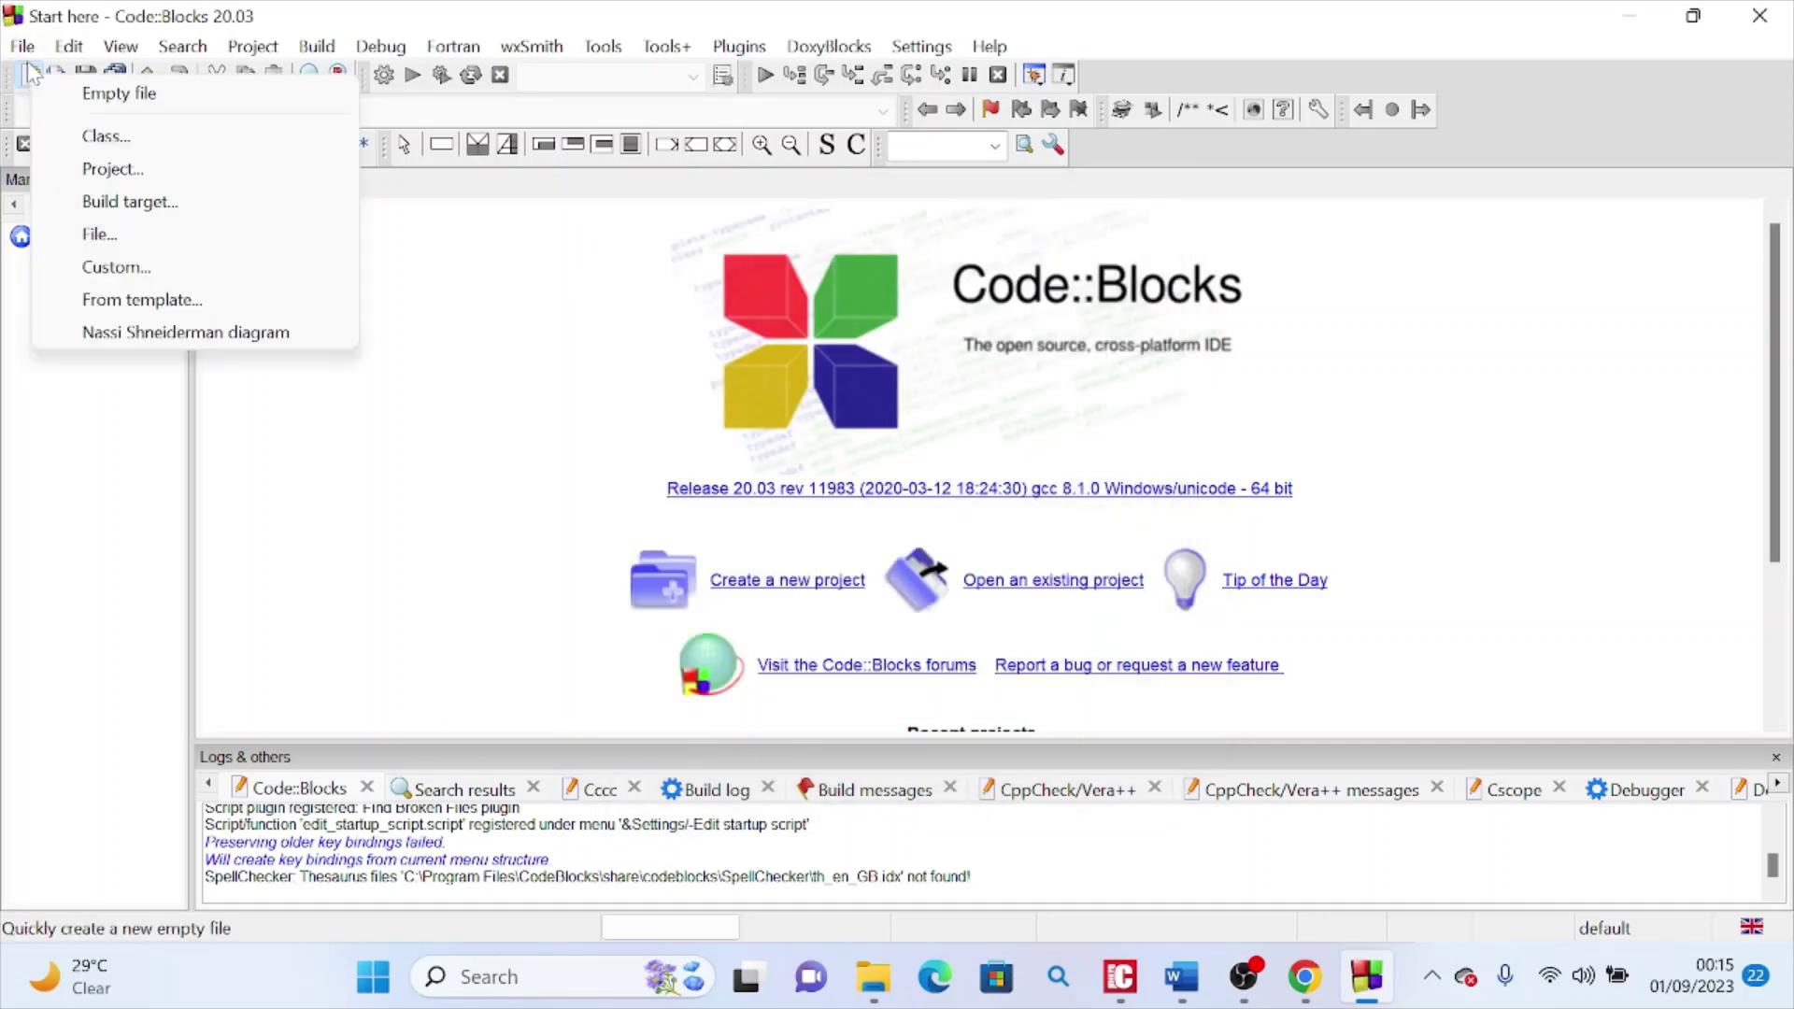
{"action": "left_click", "coordinate": [58, 77]}
{"action": "left_click", "coordinate": [58, 77]}
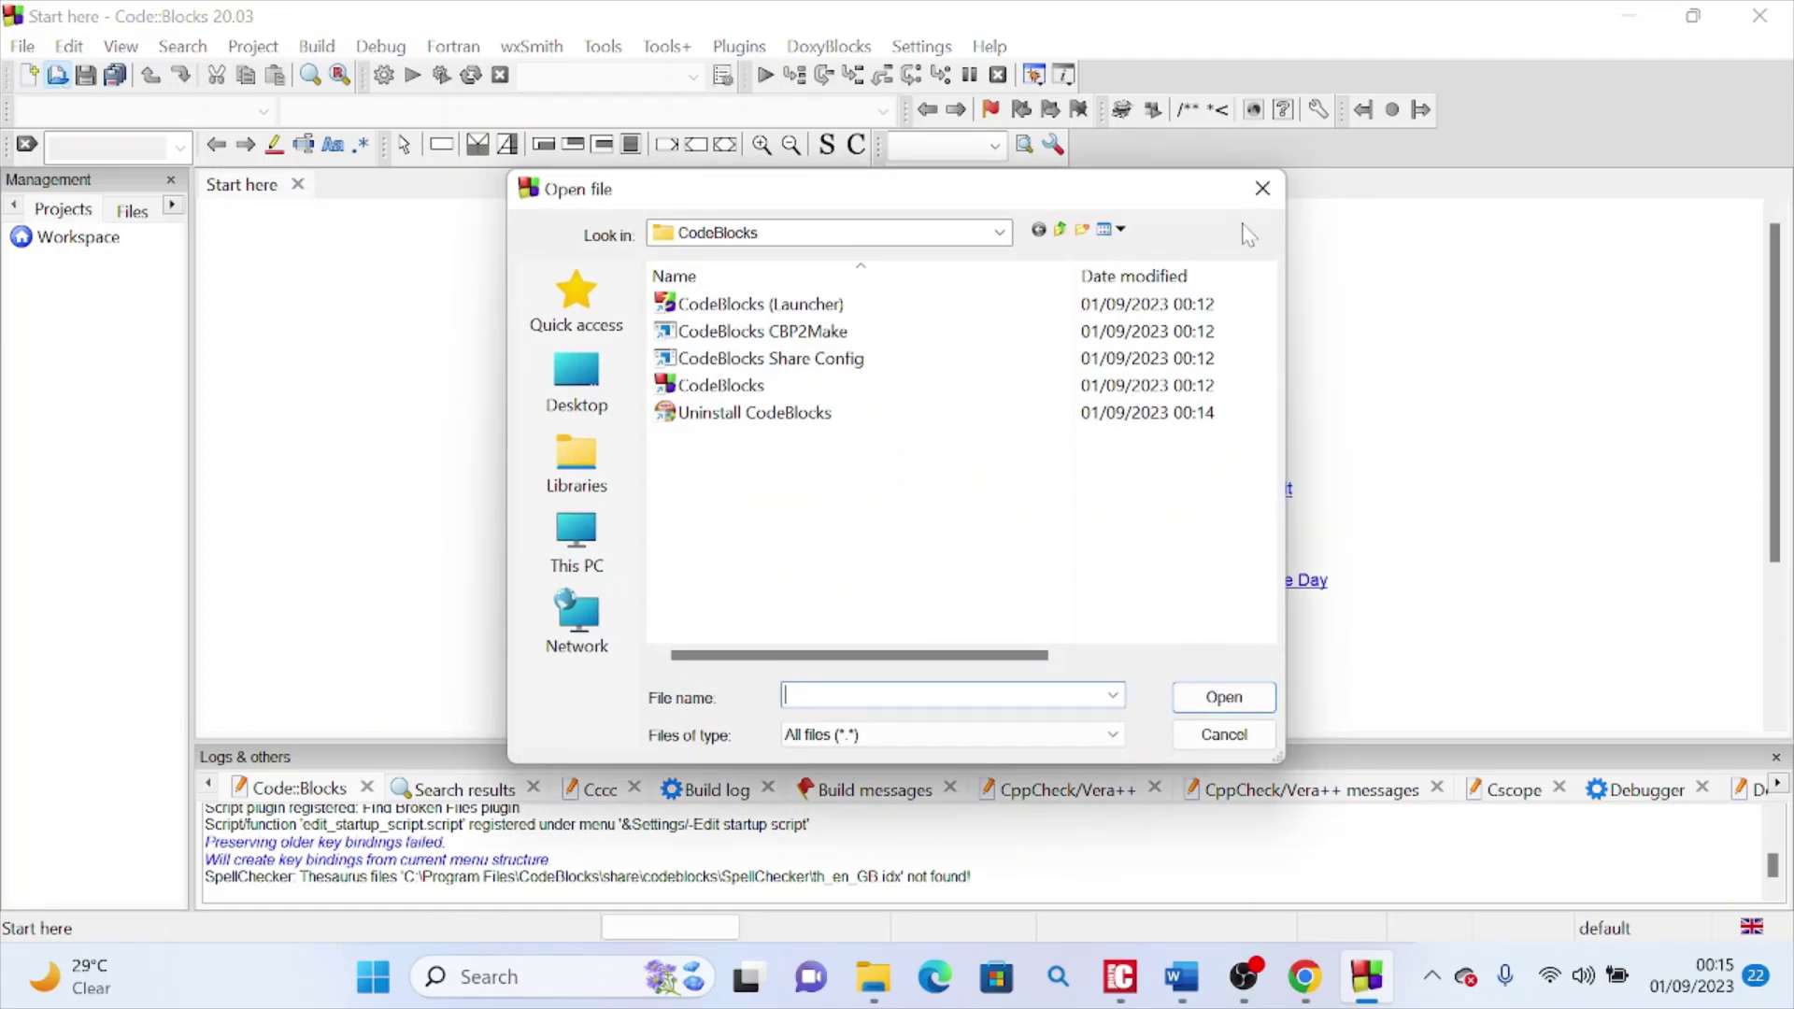
{"action": "left_click", "coordinate": [1262, 188]}
Create an empty file and save it as first.c in the Downloads folder.
{"action": "left_click", "coordinate": [31, 76]}
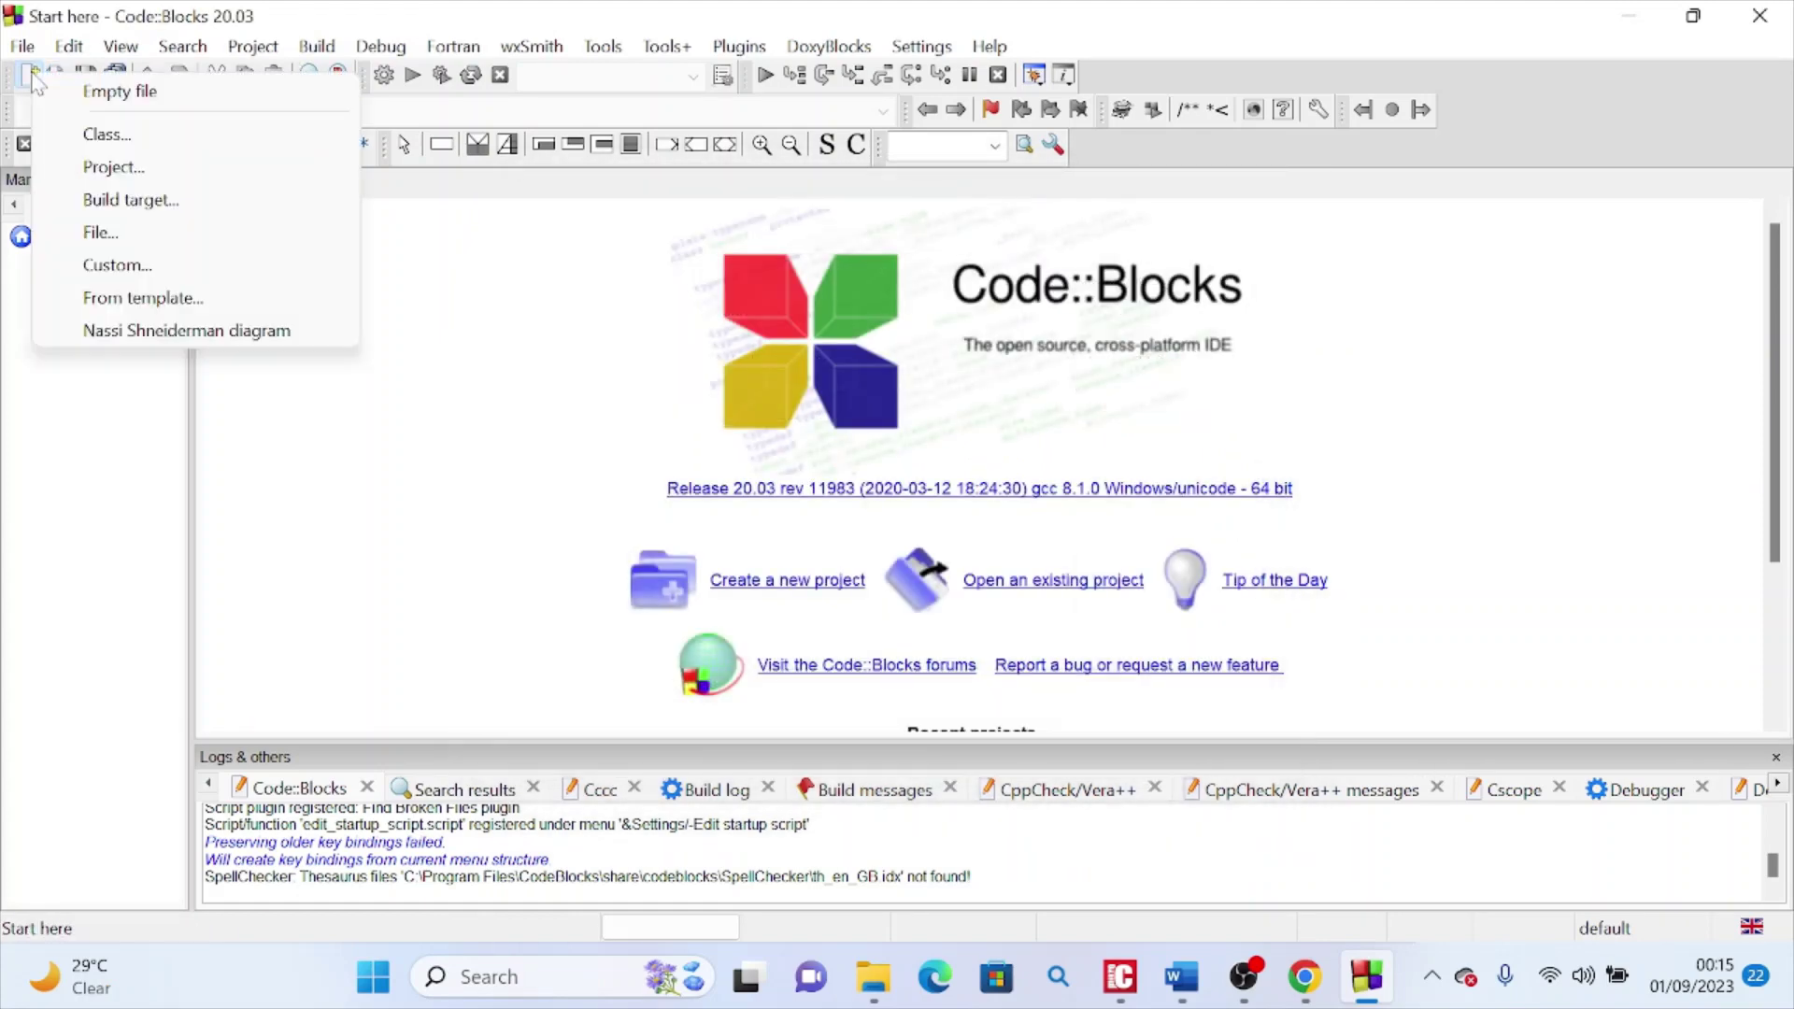
{"action": "left_click", "coordinate": [140, 92]}
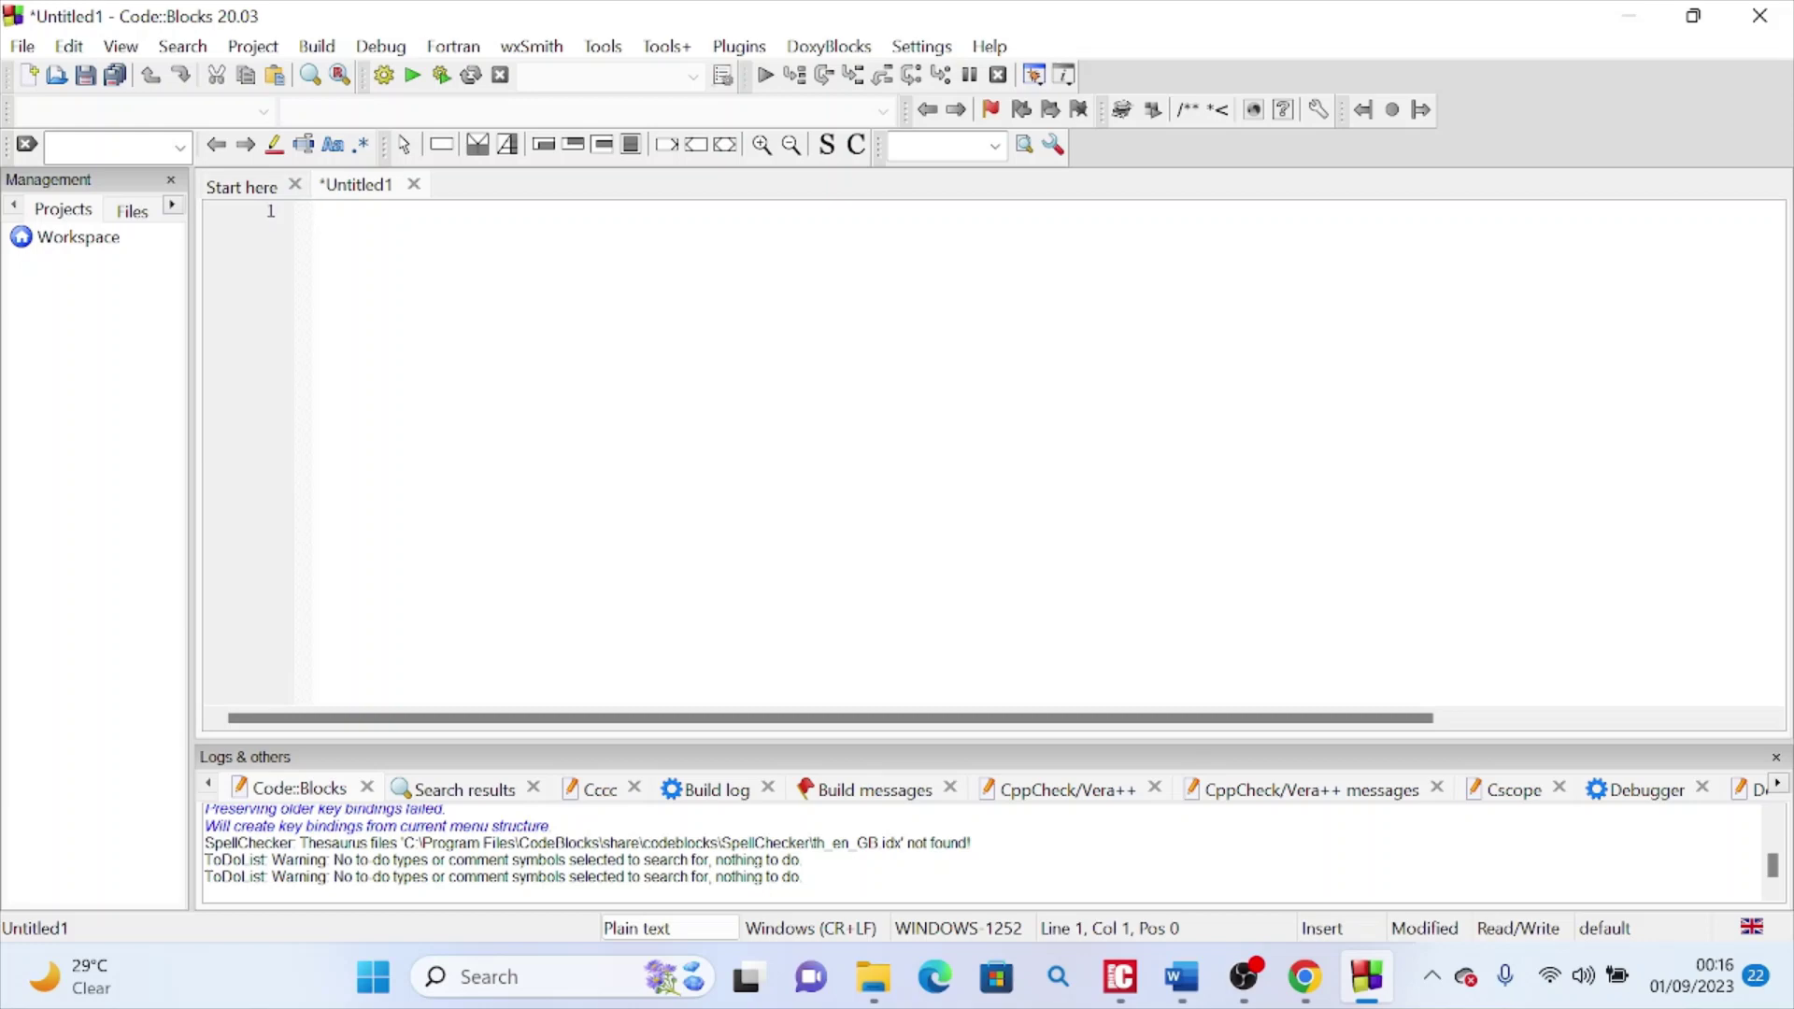
{"action": "key", "text": "ctrl+s"}
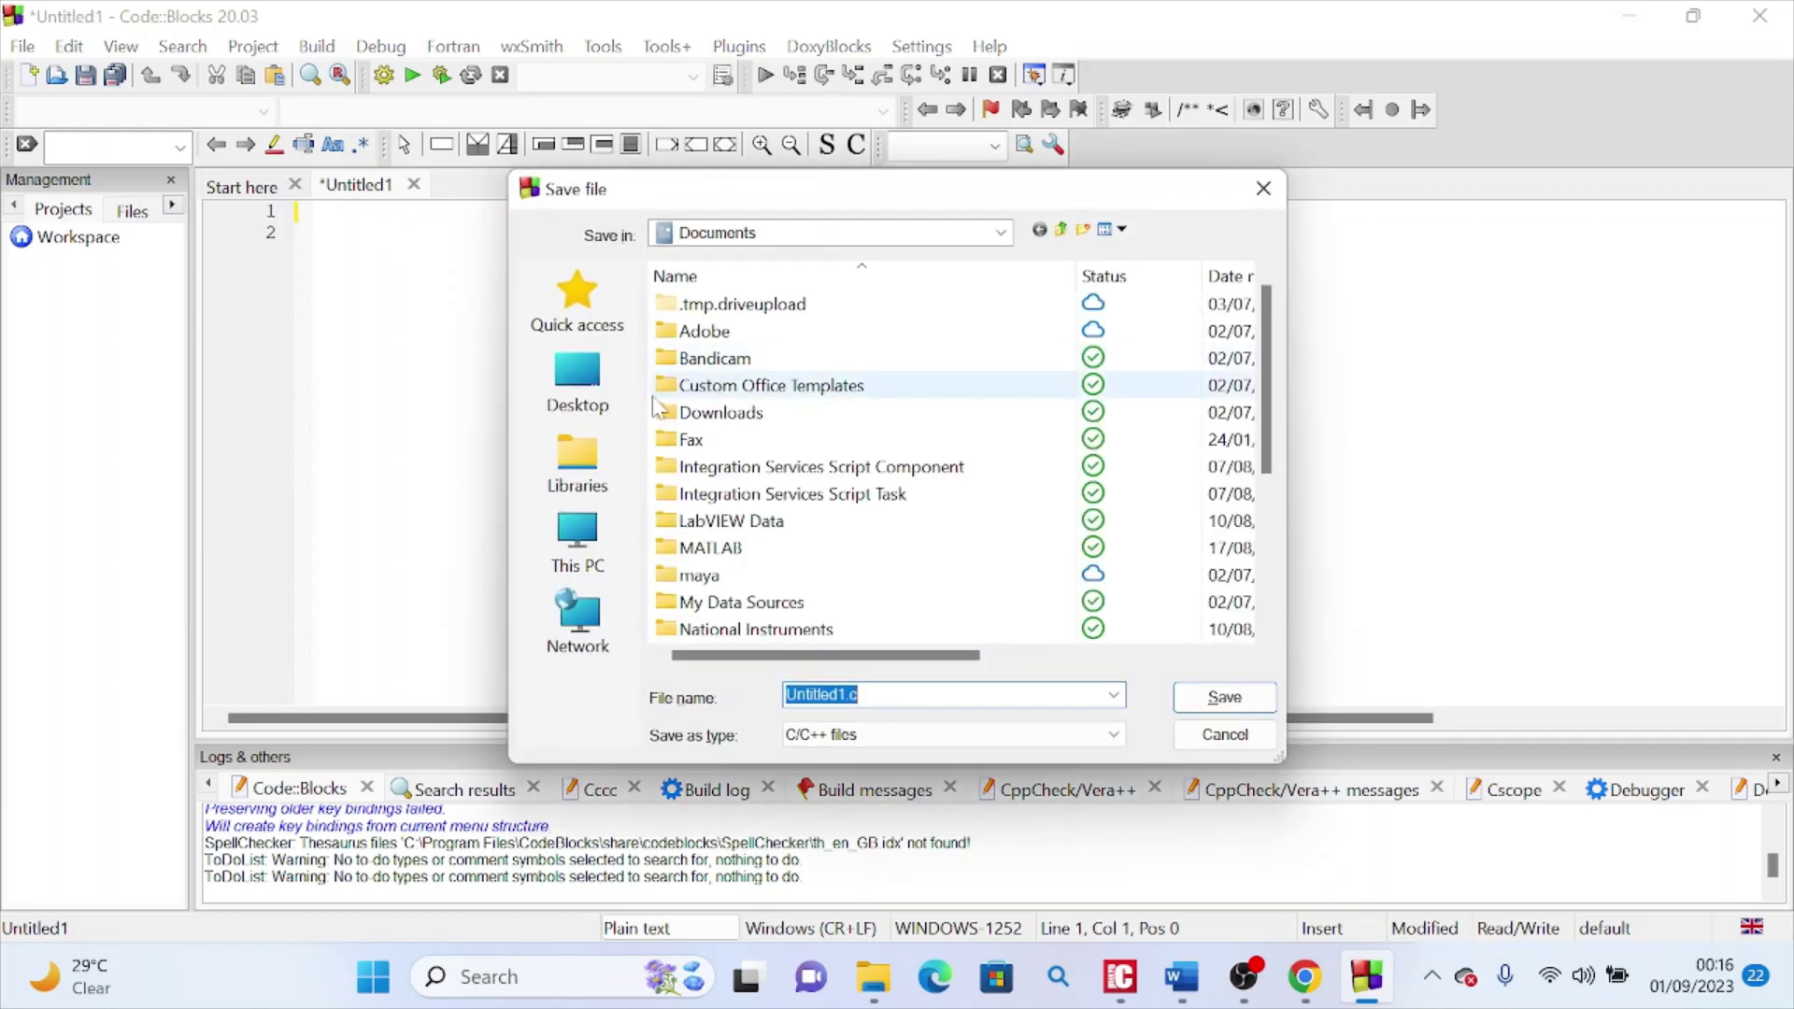
{"action": "left_click", "coordinate": [574, 551]}
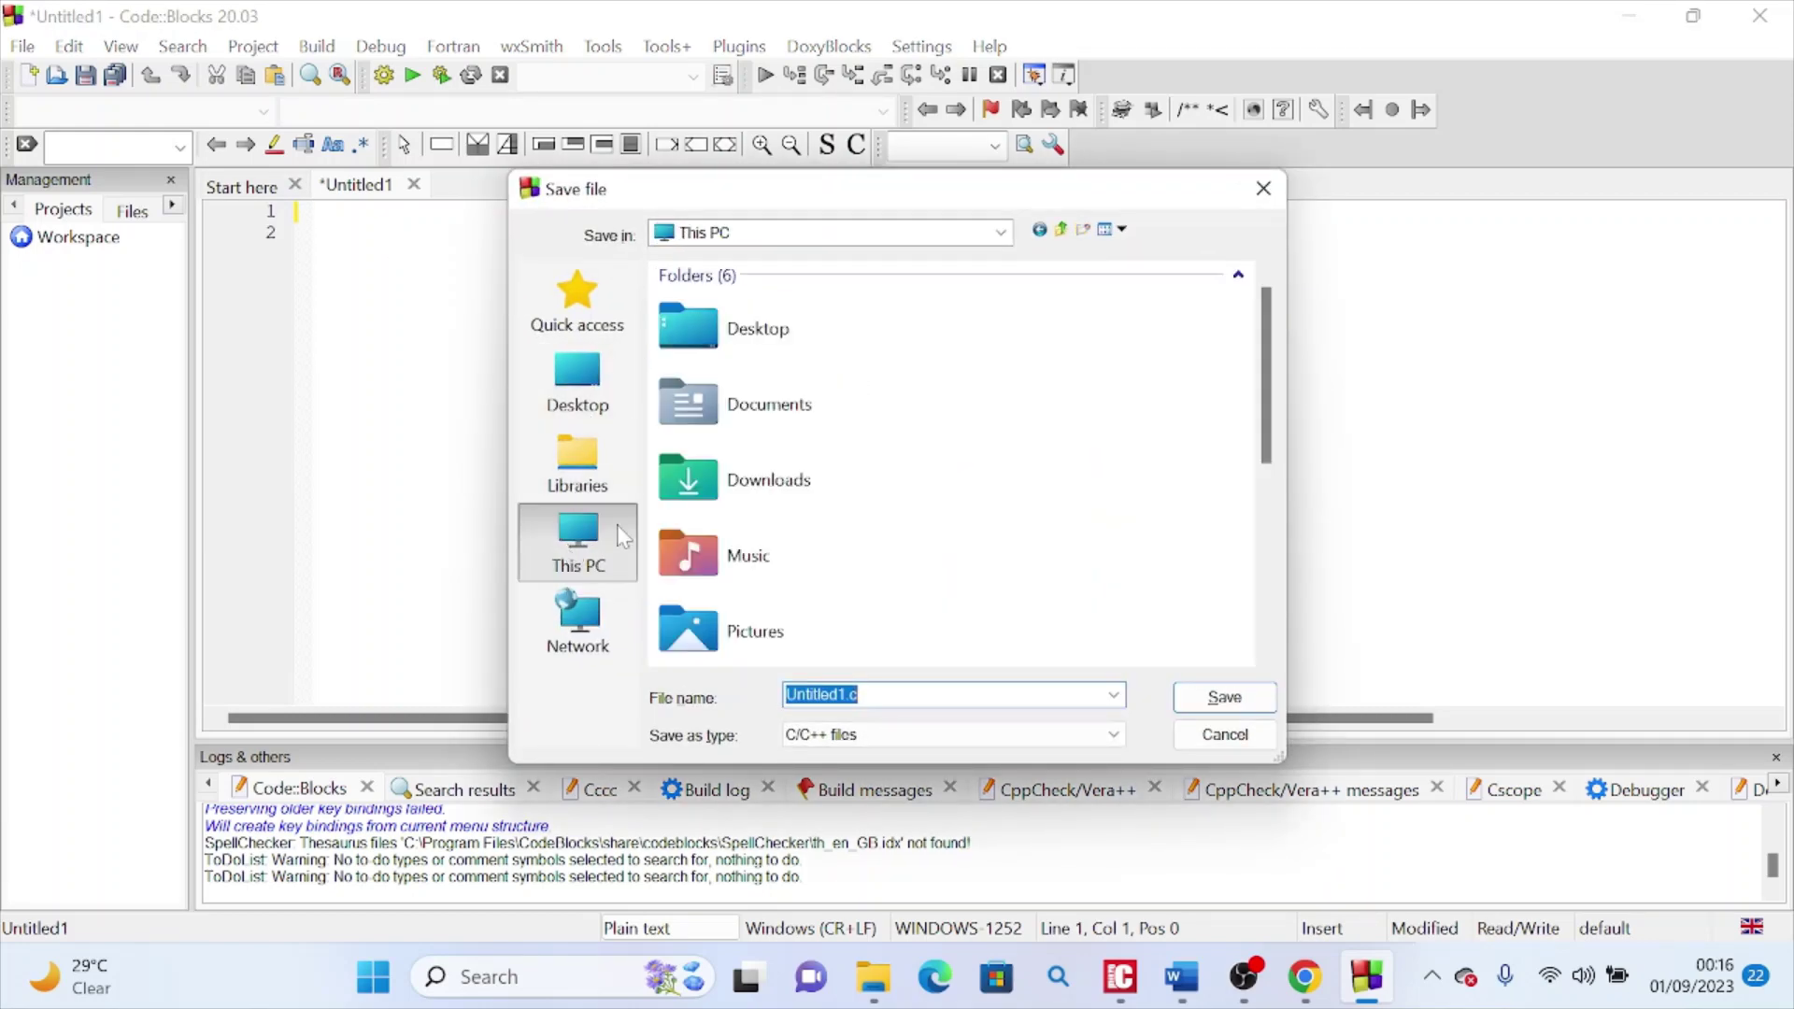
{"action": "double_click", "coordinate": [796, 512]}
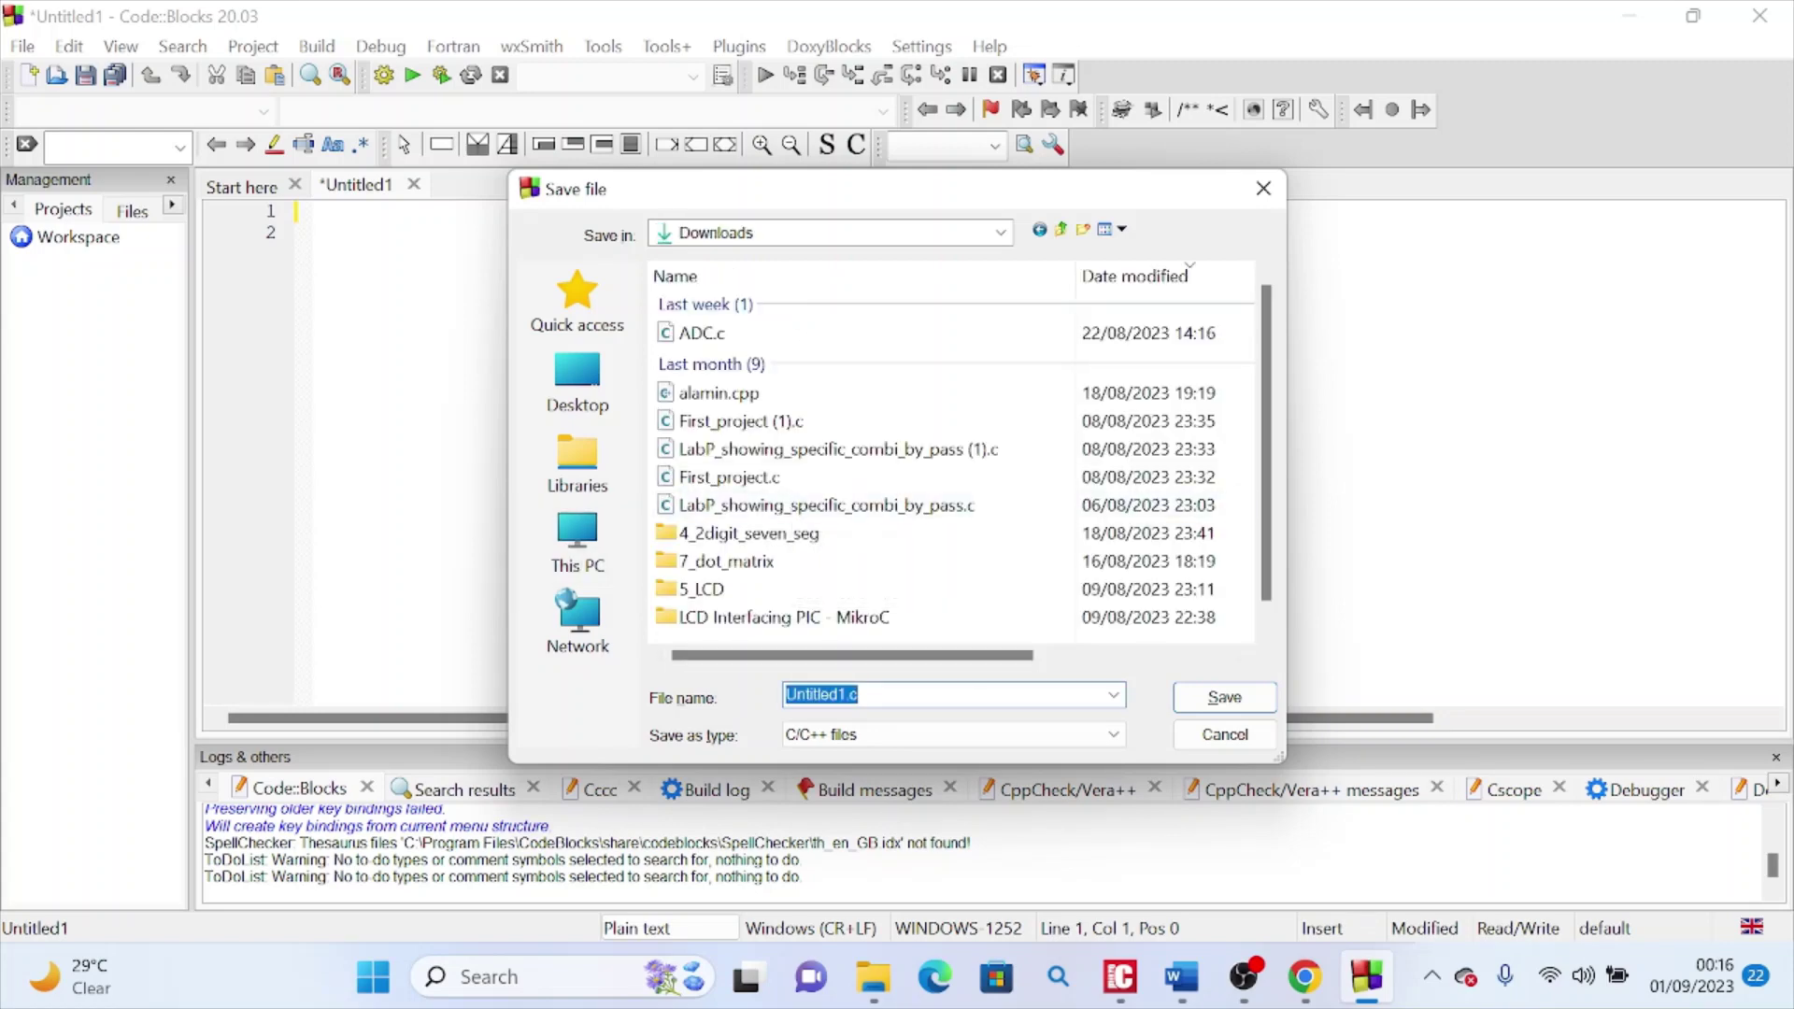
{"action": "type", "text": "first"}
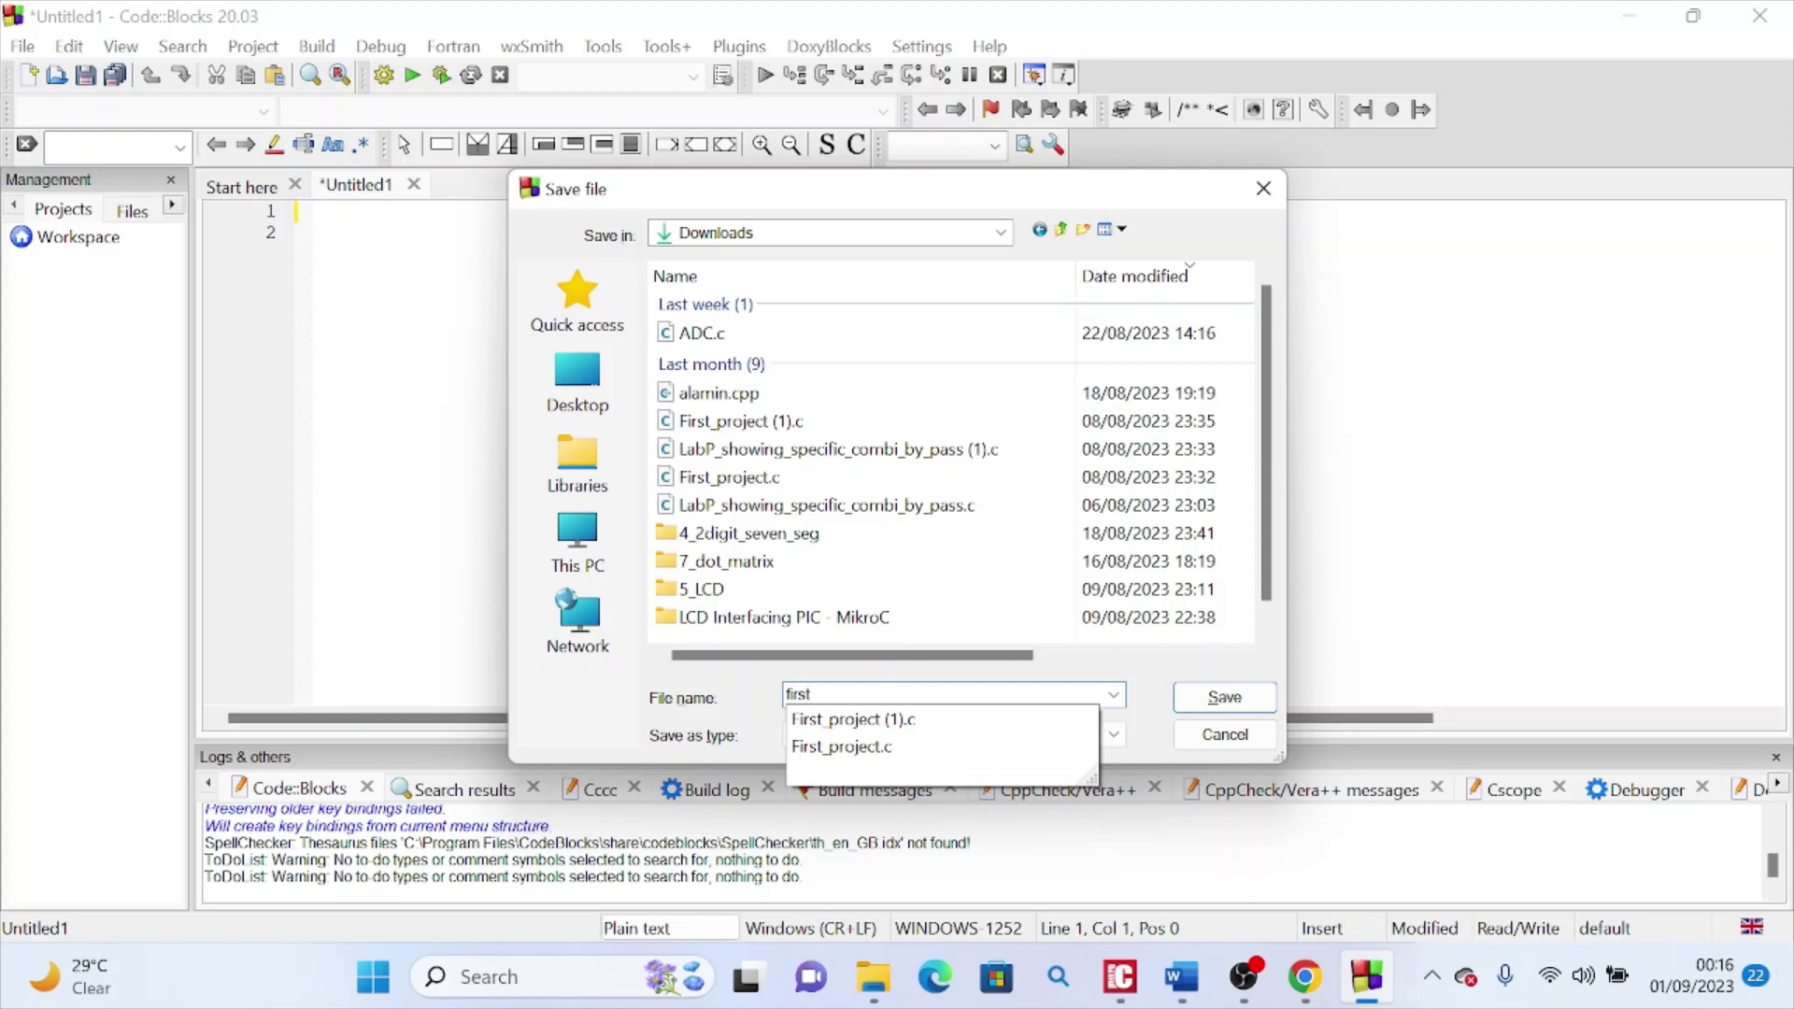
{"action": "type", "text": ".c"}
{"action": "key", "text": "Return"}
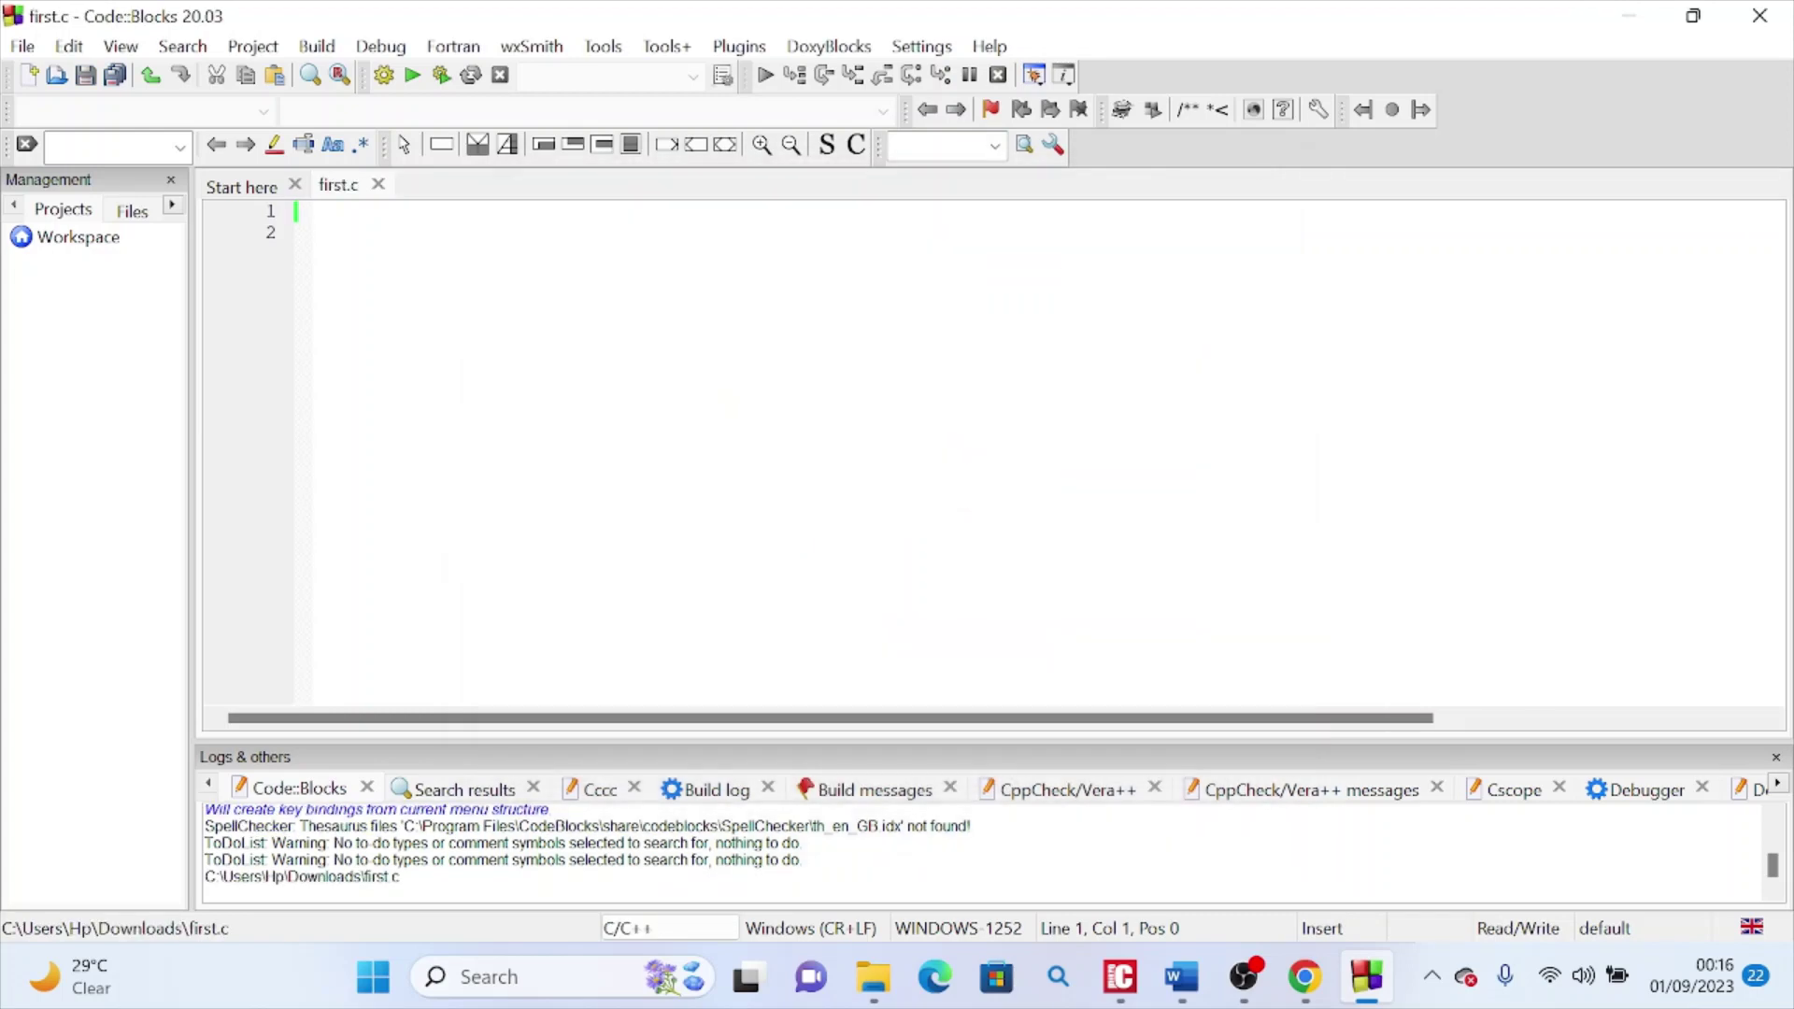
Add the line #include<stdio.h> and start an int main() function with its braces below it, leaving a blank line between.
{"action": "type", "text": "#include<stdio.h>"}
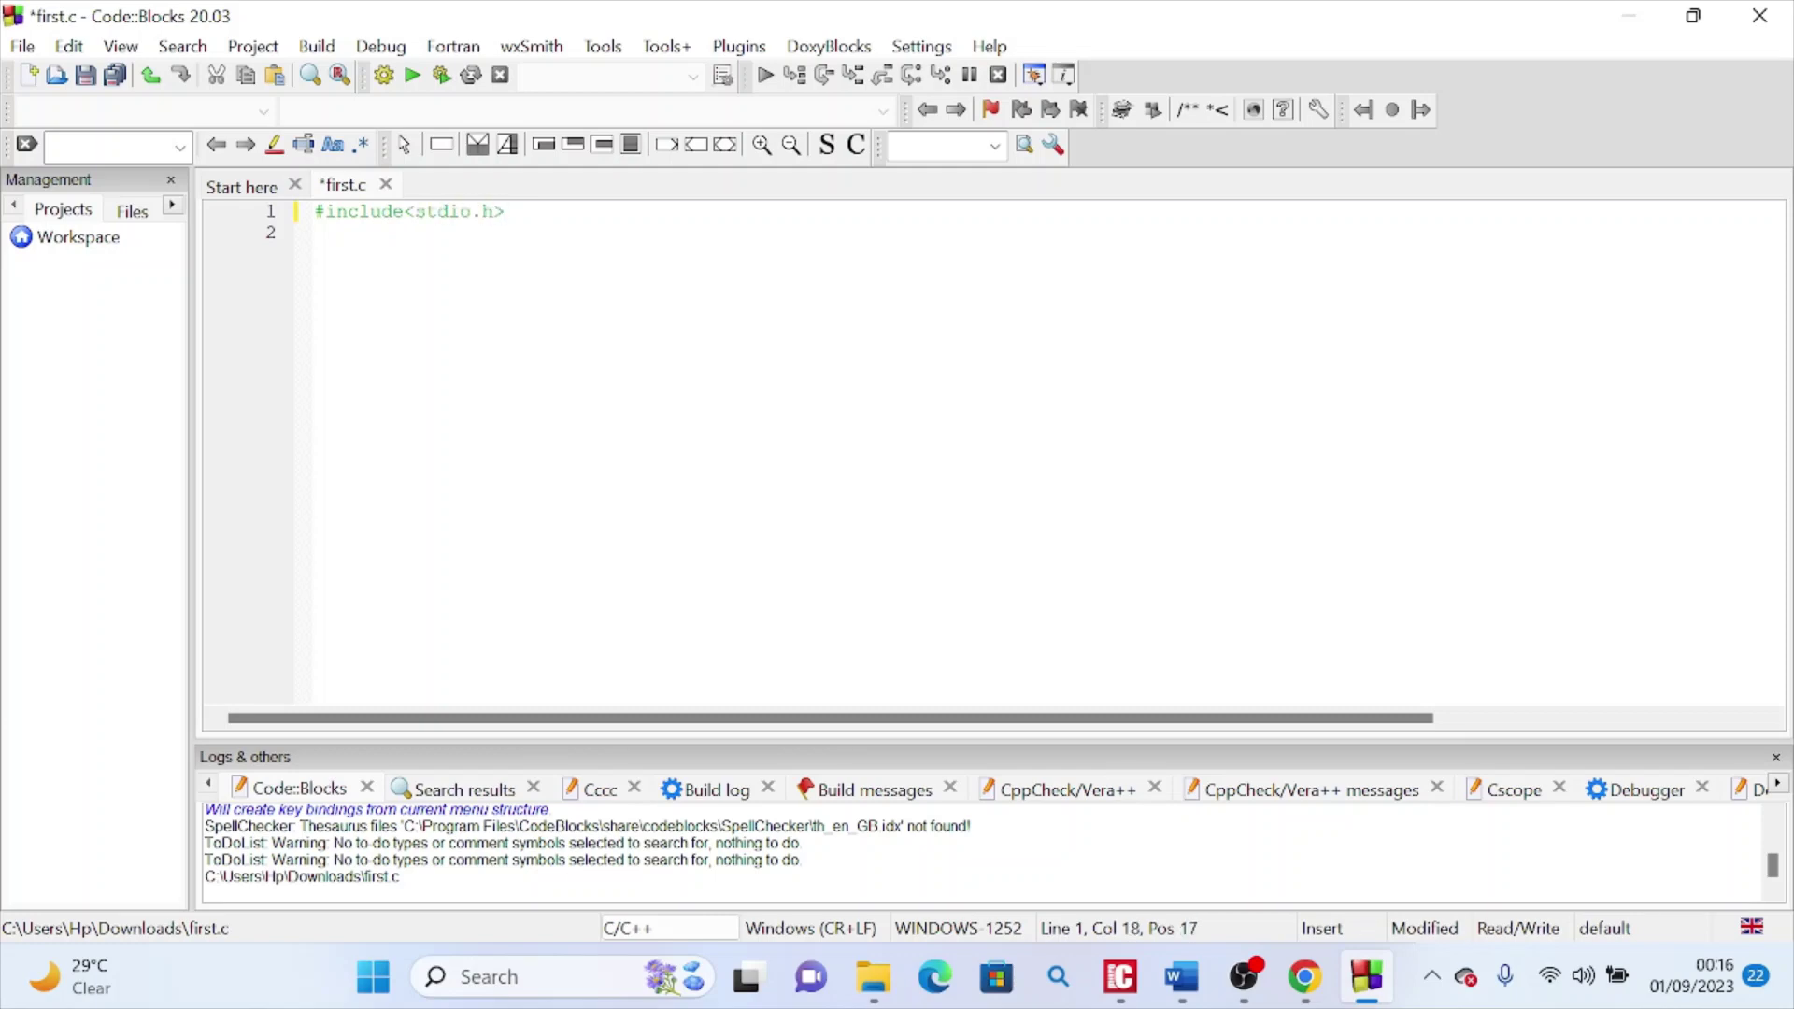
{"action": "key", "text": "Return"}
{"action": "type", "text": "int main"}
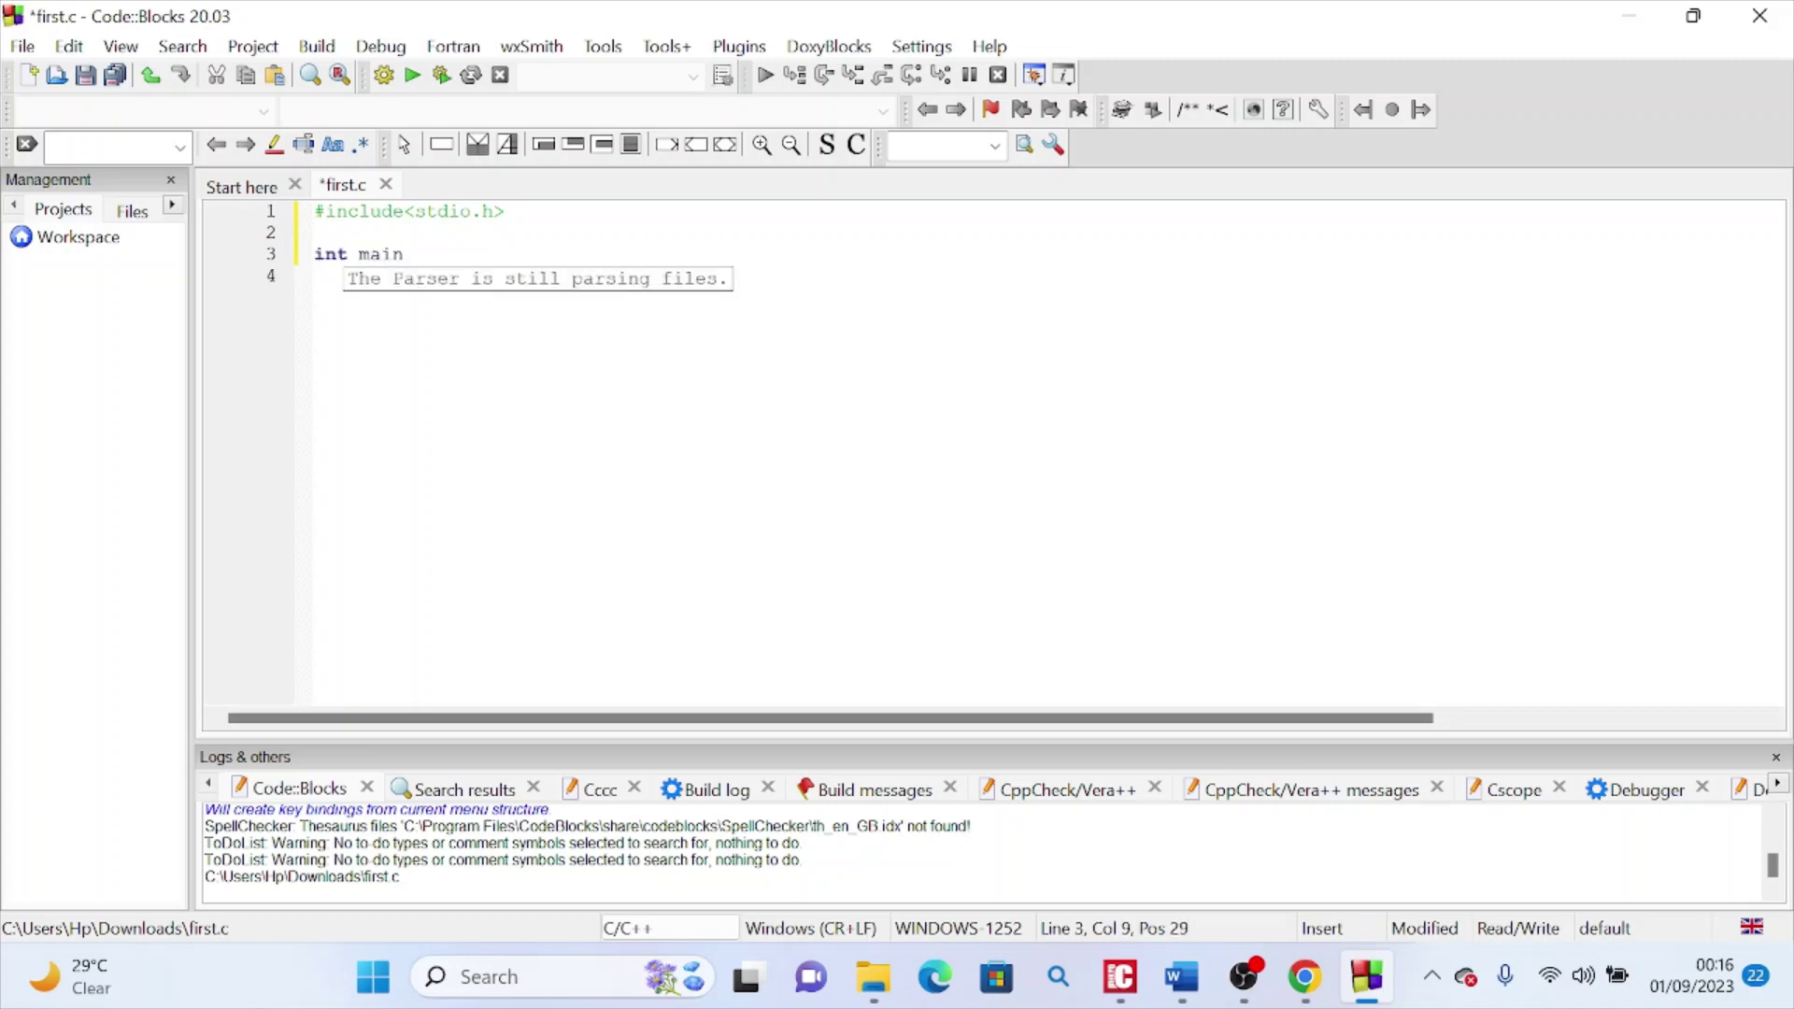
{"action": "type", "text": "("}
{"action": "key", "text": "Return"}
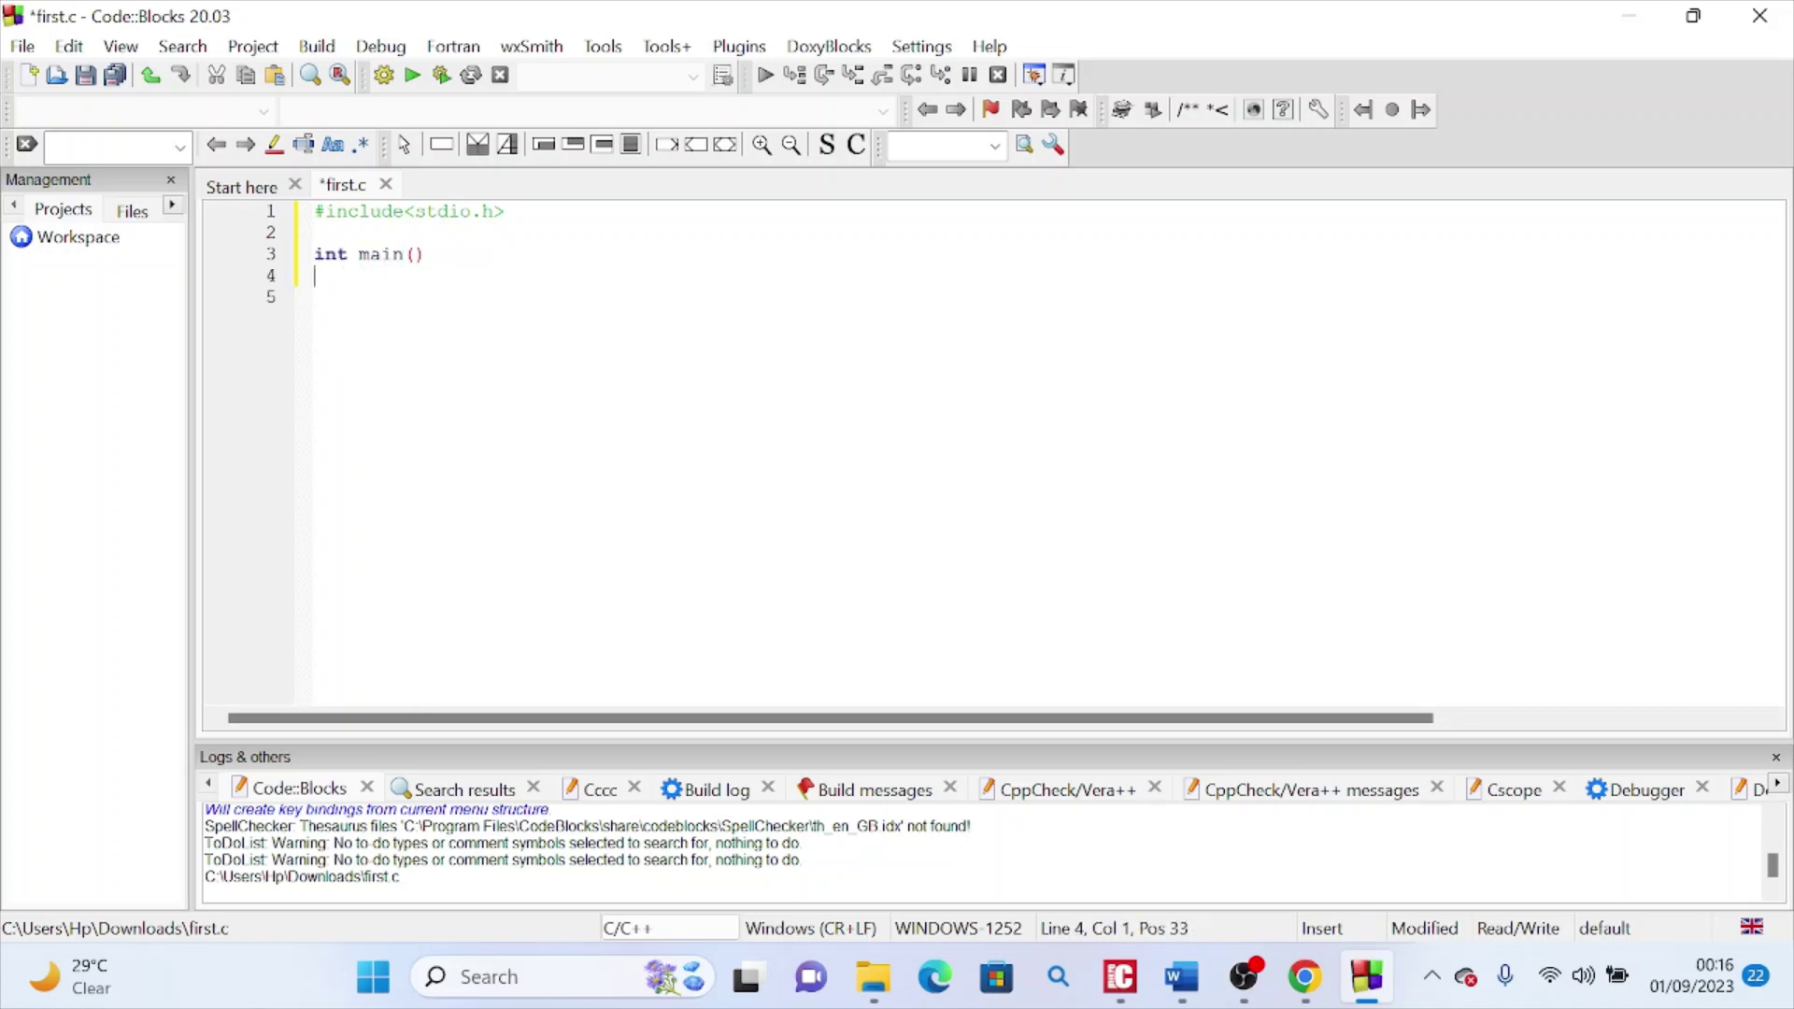
{"action": "type", "text": "{"}
{"action": "key", "text": "Return"}
Write the statement printf("Hello World"); inside the main function.
{"action": "type", "text": "printf"}
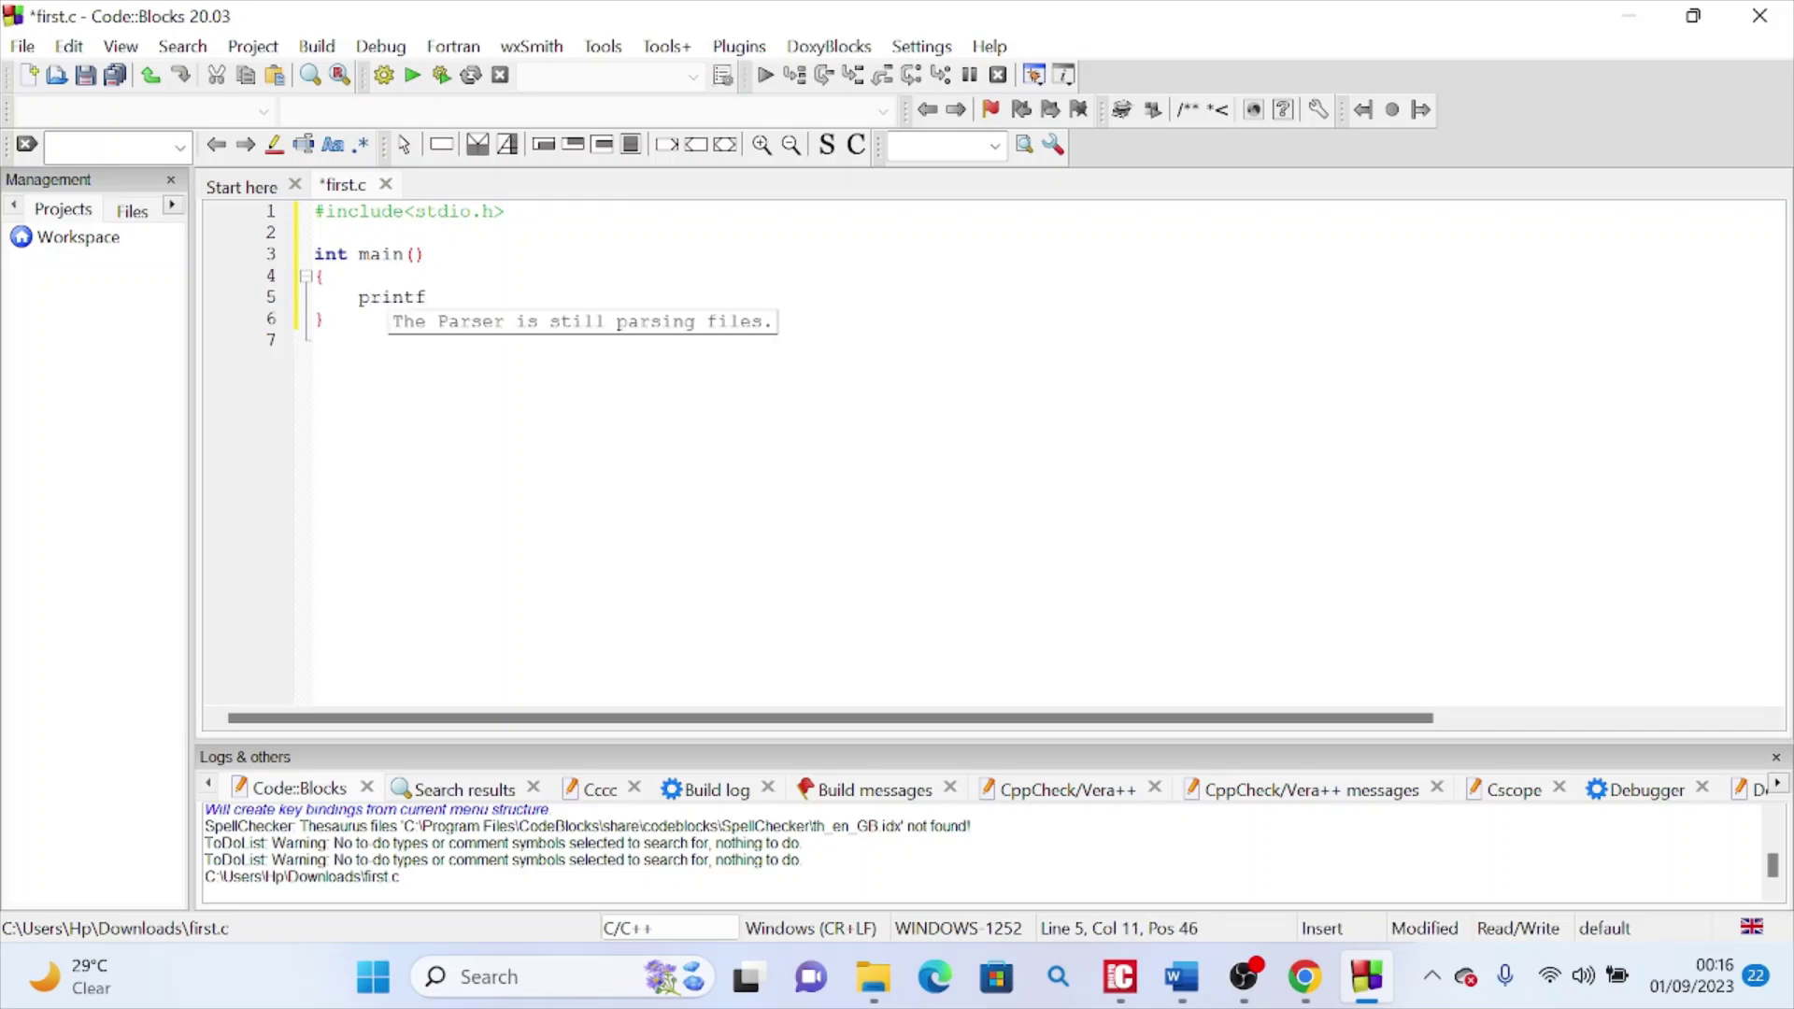
{"action": "type", "text": "(\""}
{"action": "type", "text": "Hek"}
{"action": "type", "text": "llo "}
{"action": "type", "text": "Wp"}
{"action": "type", "text": "rk"}
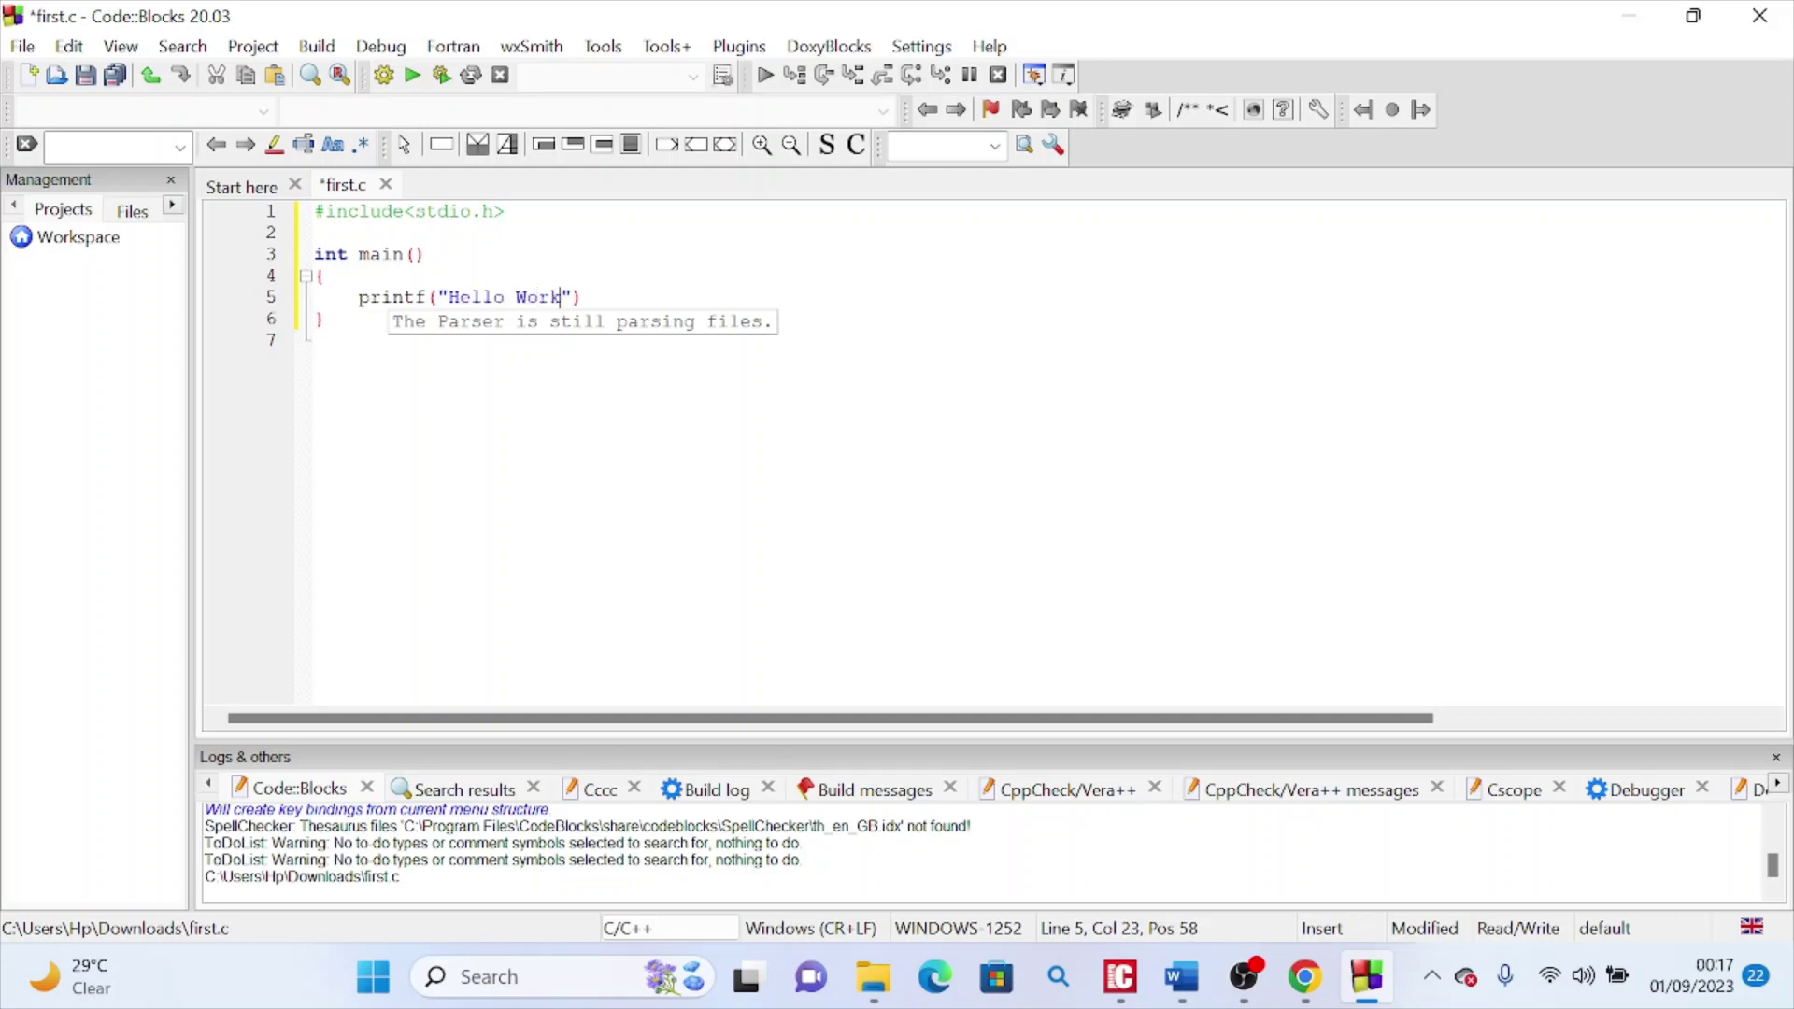
{"action": "type", "text": "ld"}
{"action": "key", "text": "End"}
{"action": "type", "text": ";"}
Add return 0; after a blank line at the end of main and save the file.
{"action": "key", "text": "Return"}
{"action": "key", "text": "Return"}
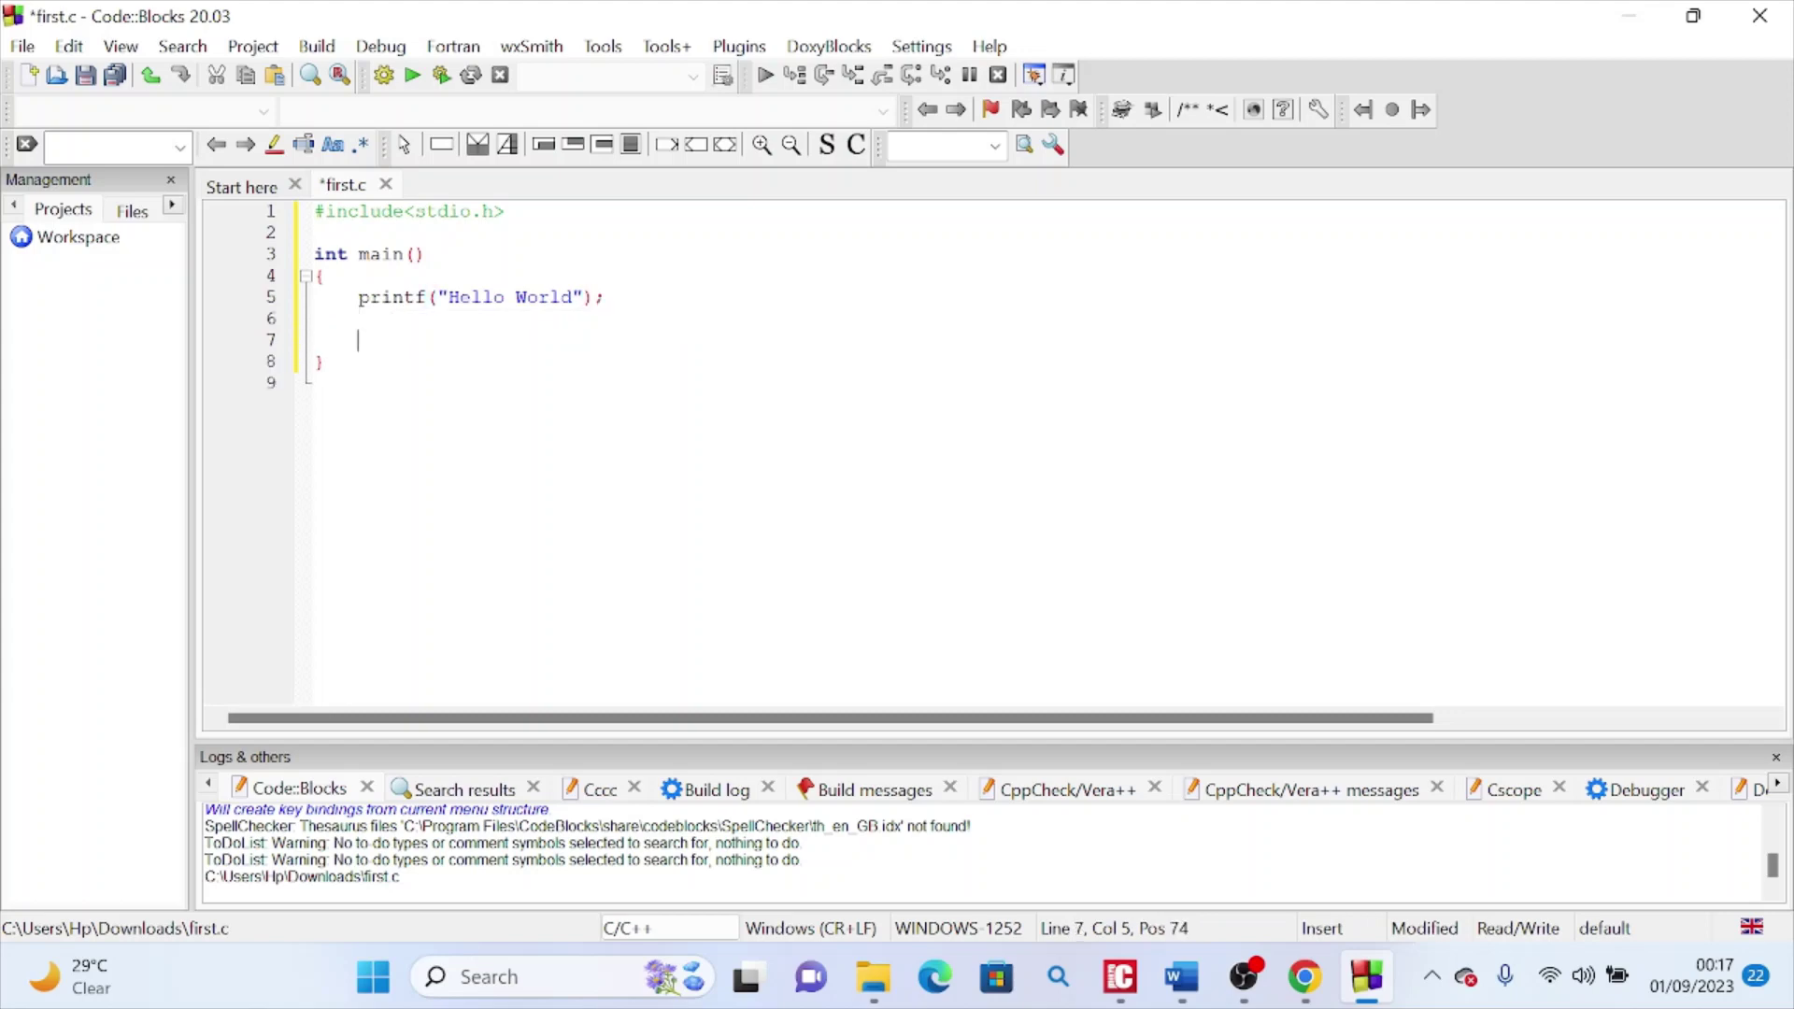
{"action": "type", "text": "return 0;"}
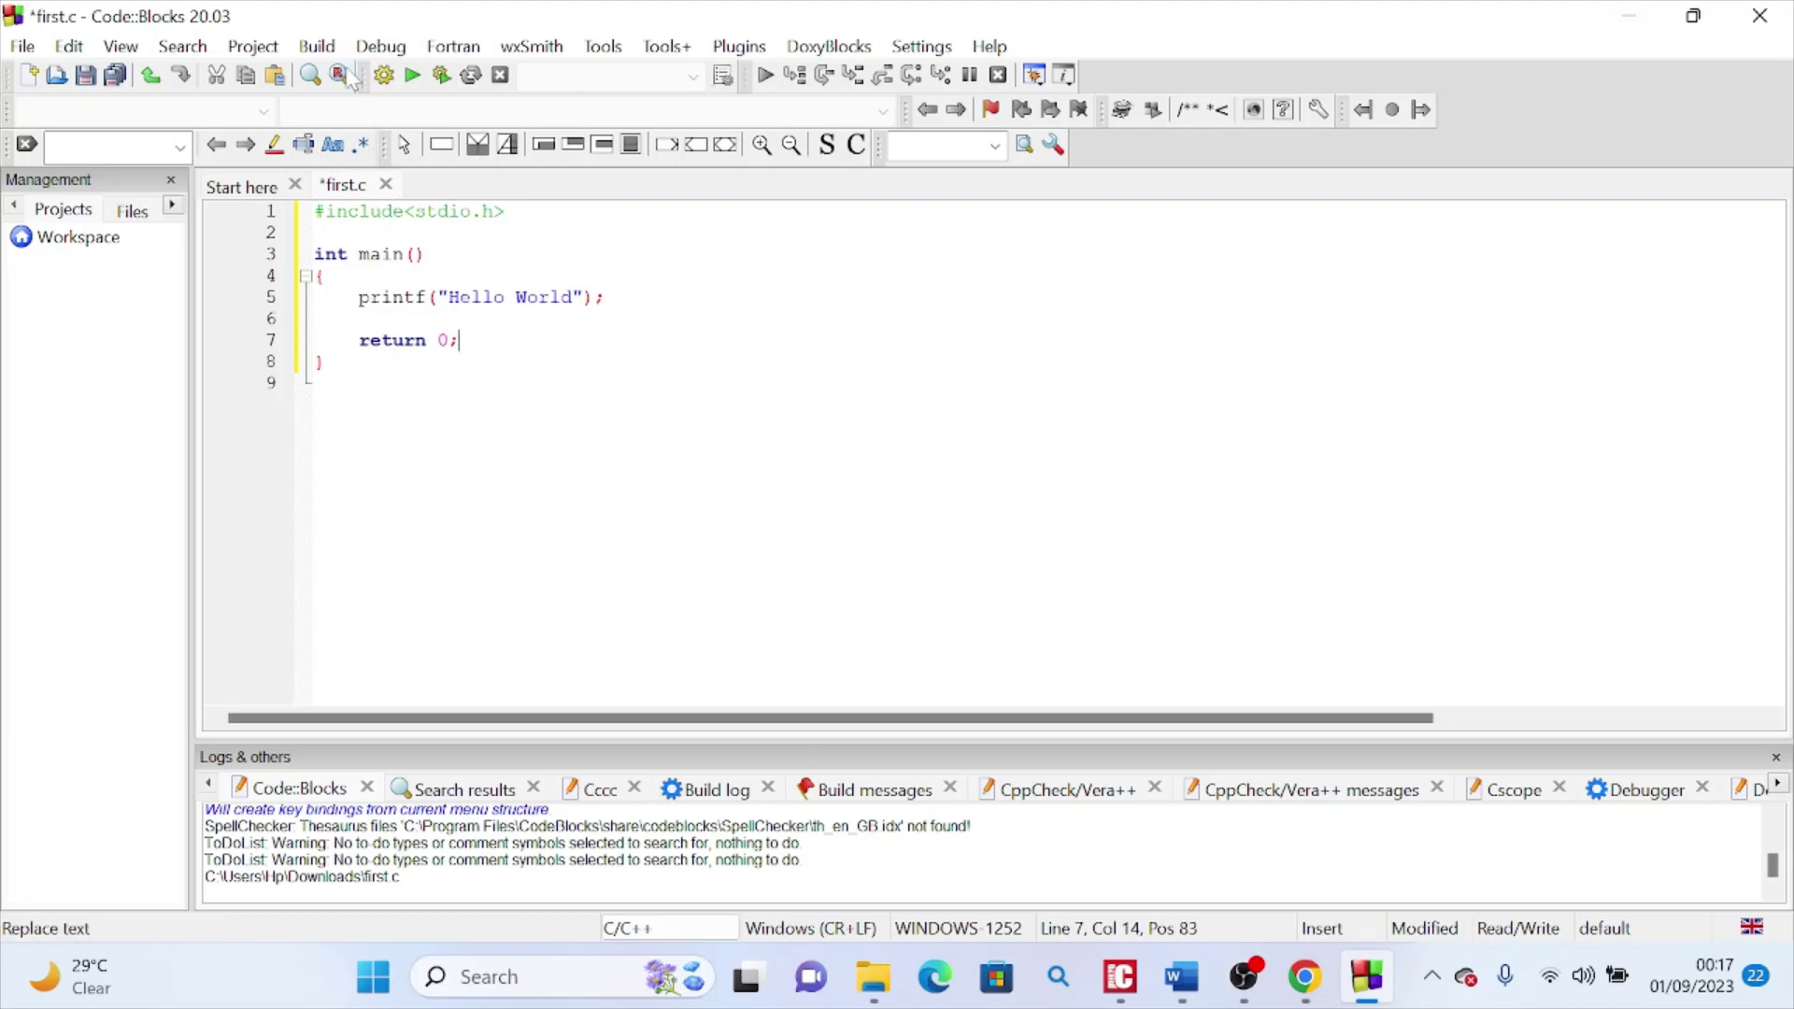
{"action": "key", "text": "ctrl+s"}
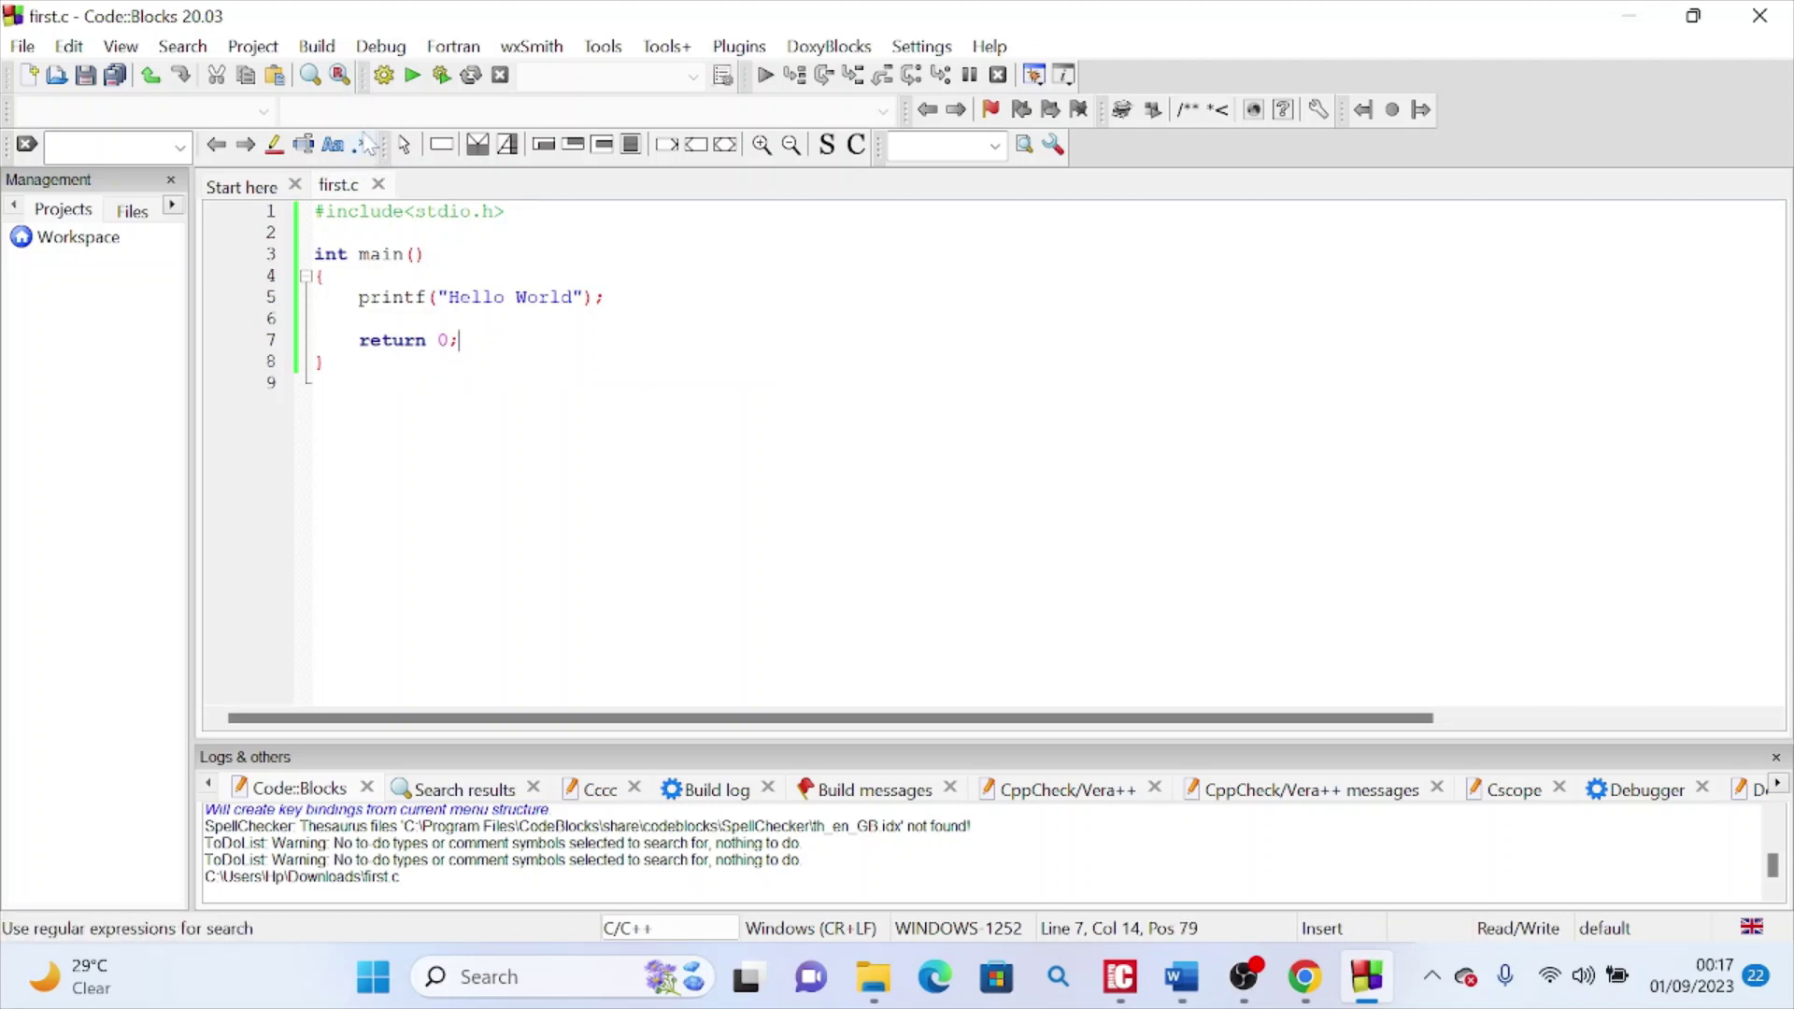
Build and run first.c, and dismiss the Windows Security notification.
{"action": "left_click", "coordinate": [318, 47]}
{"action": "left_click", "coordinate": [380, 172]}
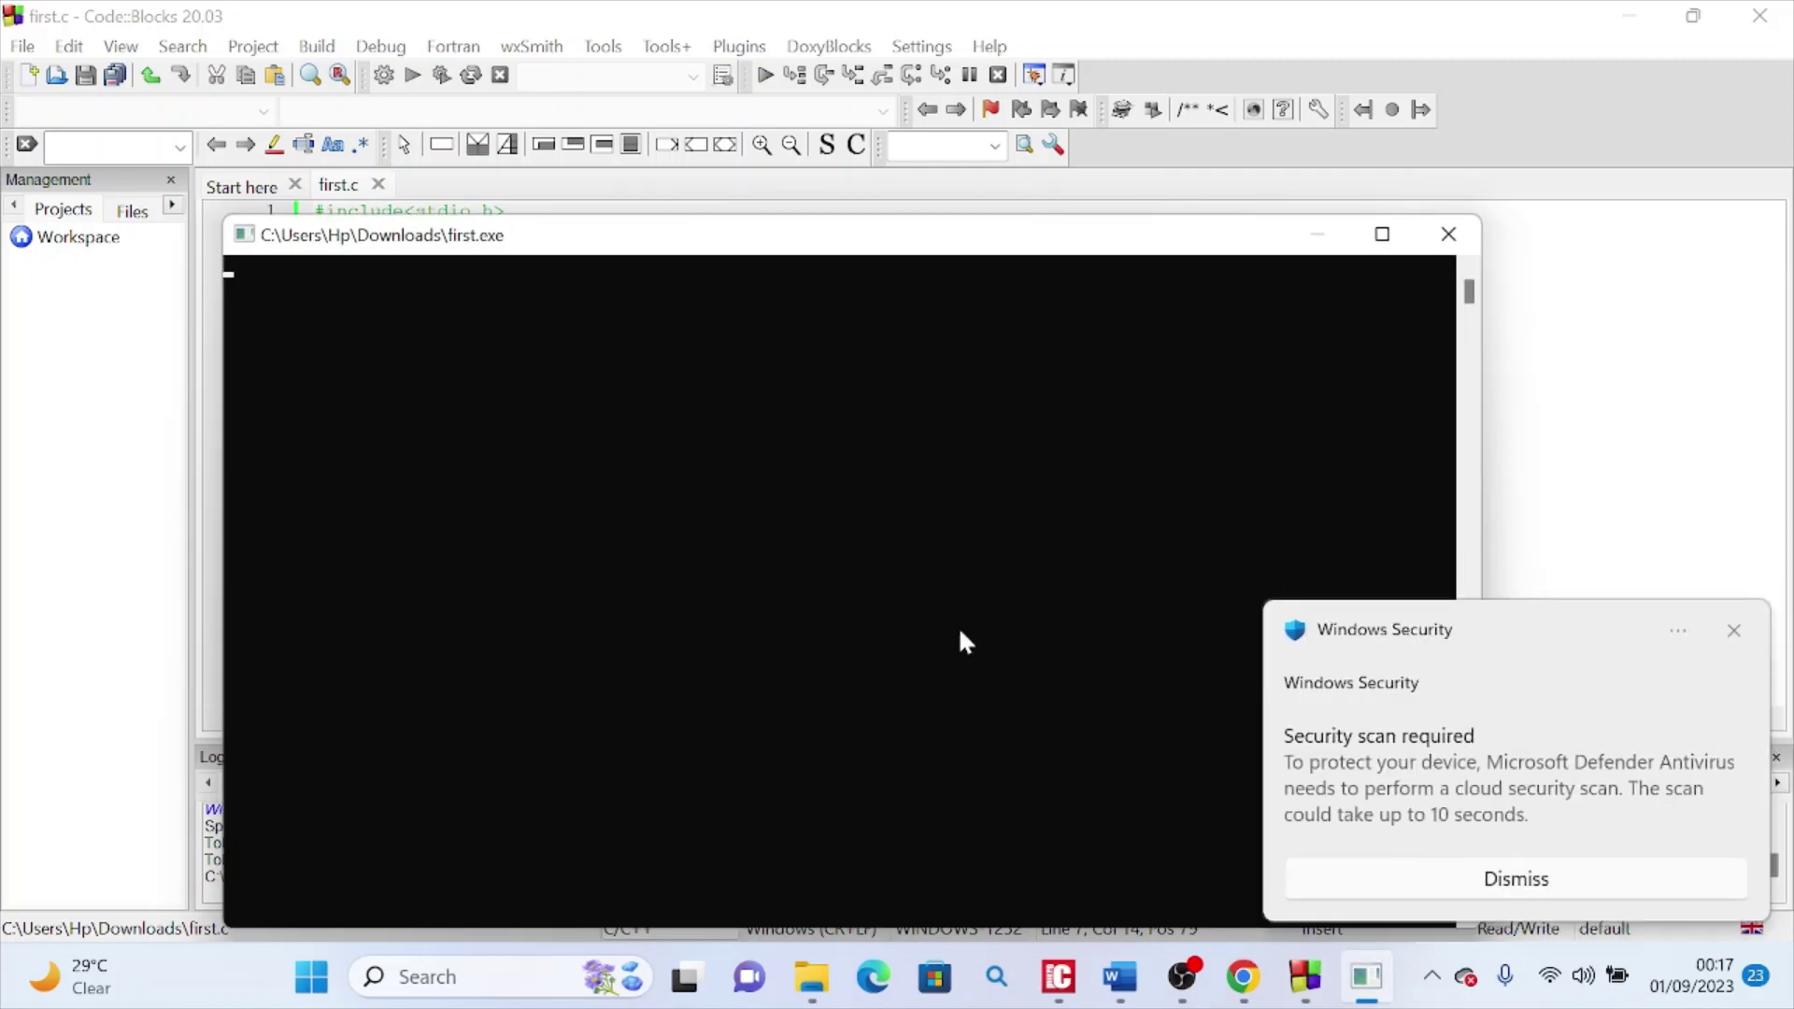
{"action": "left_click", "coordinate": [1738, 633]}
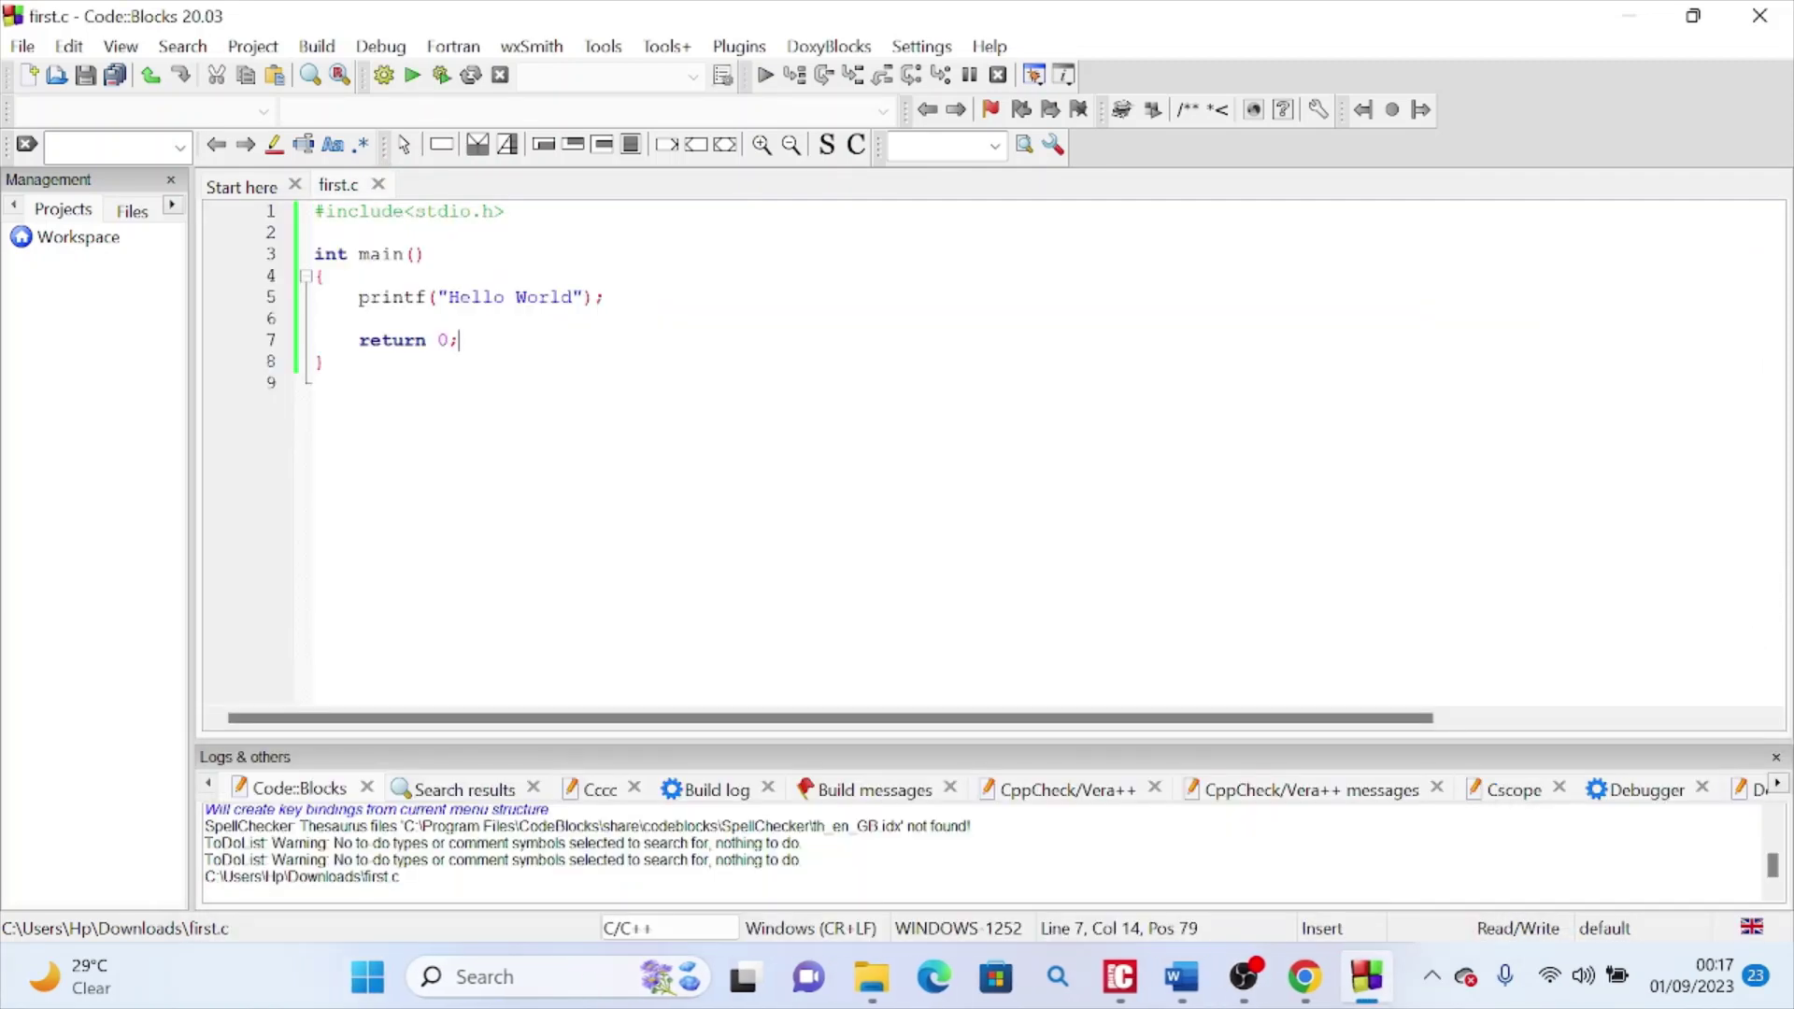
Close the program's console window and exit Code::Blocks.
{"action": "left_click", "coordinate": [1444, 235]}
{"action": "left_click", "coordinate": [1774, 28]}
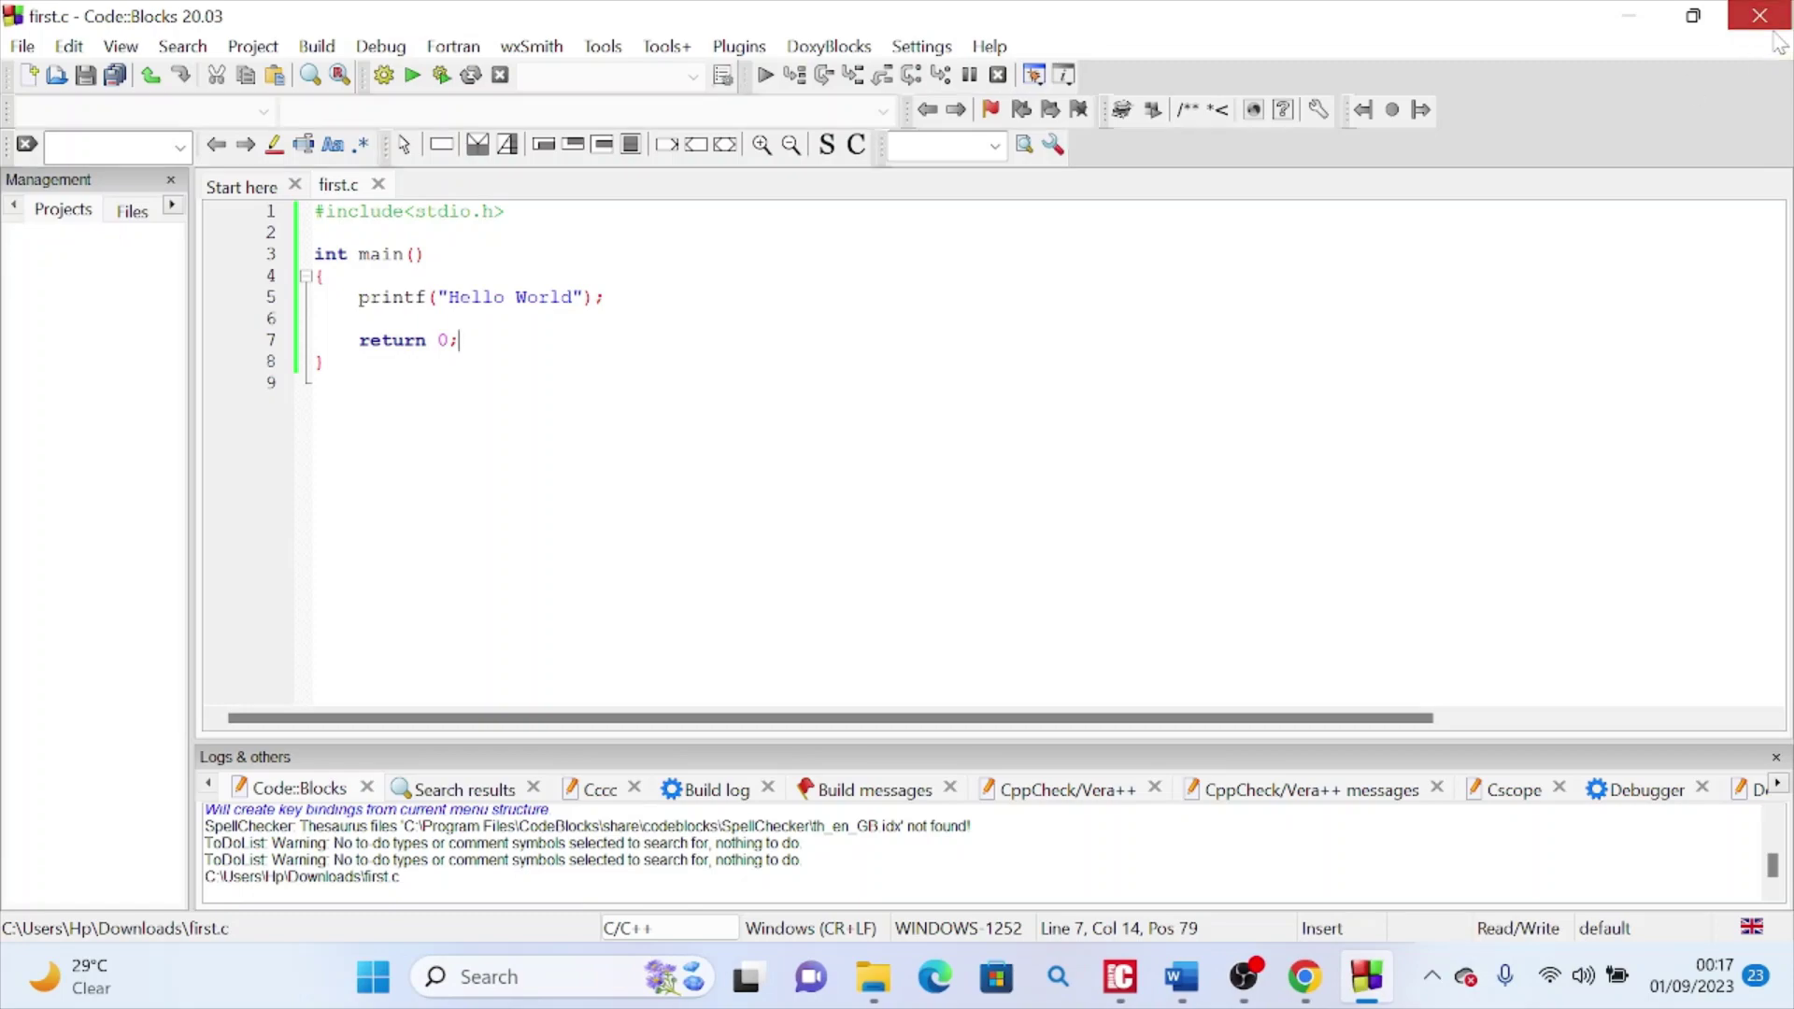